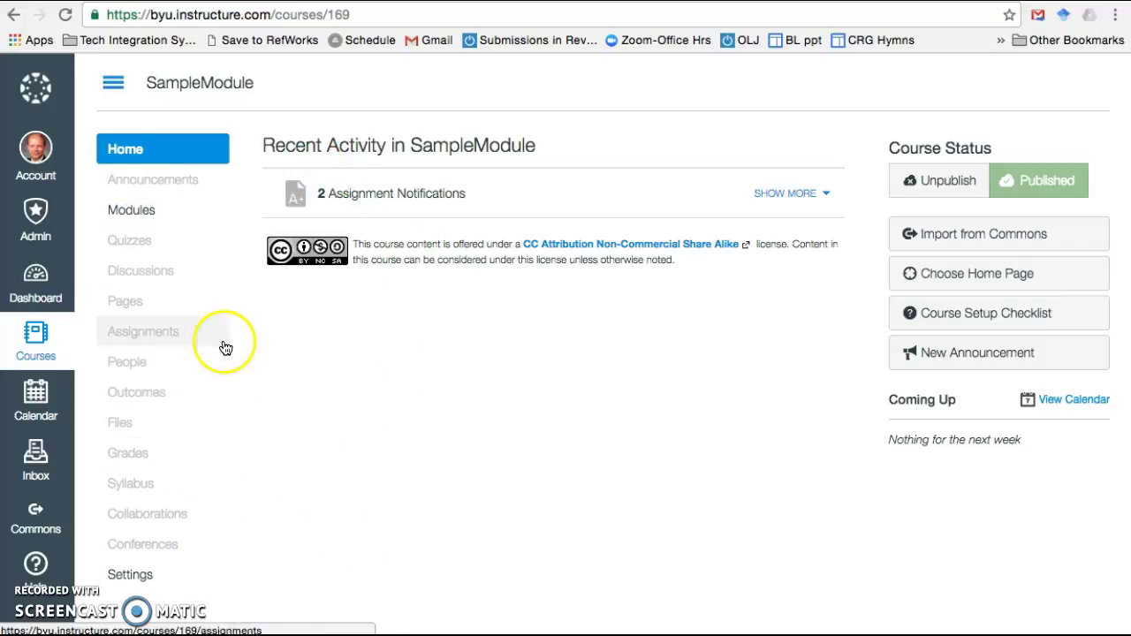
Create a course question bank named "new question bank" from the quizzes area's question bank management.
left_click(129, 248)
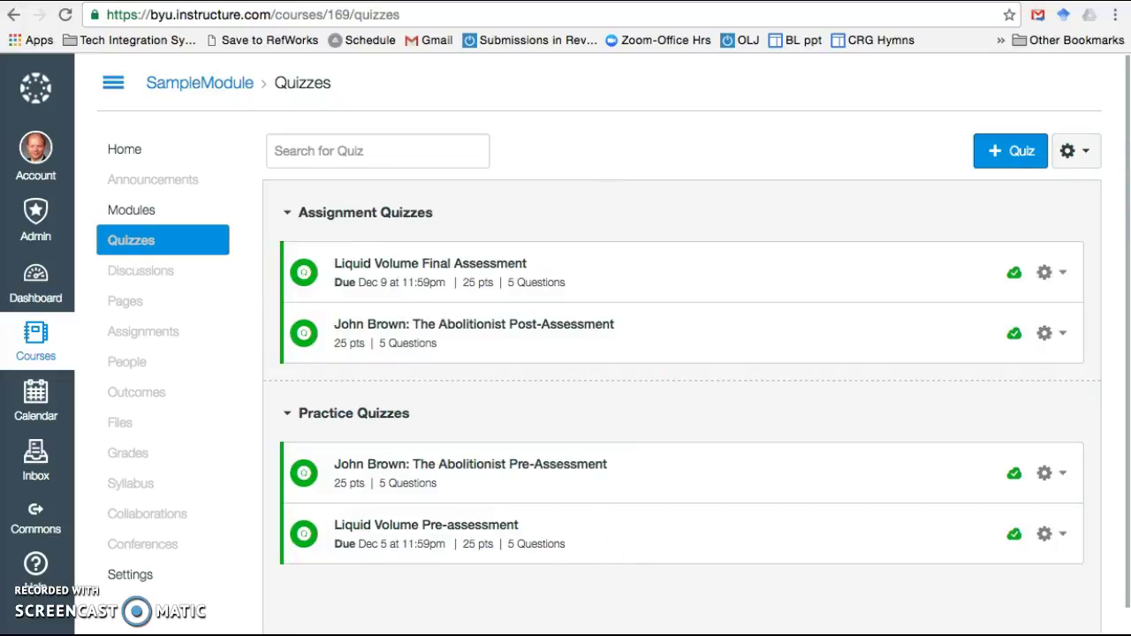
left_click(1084, 152)
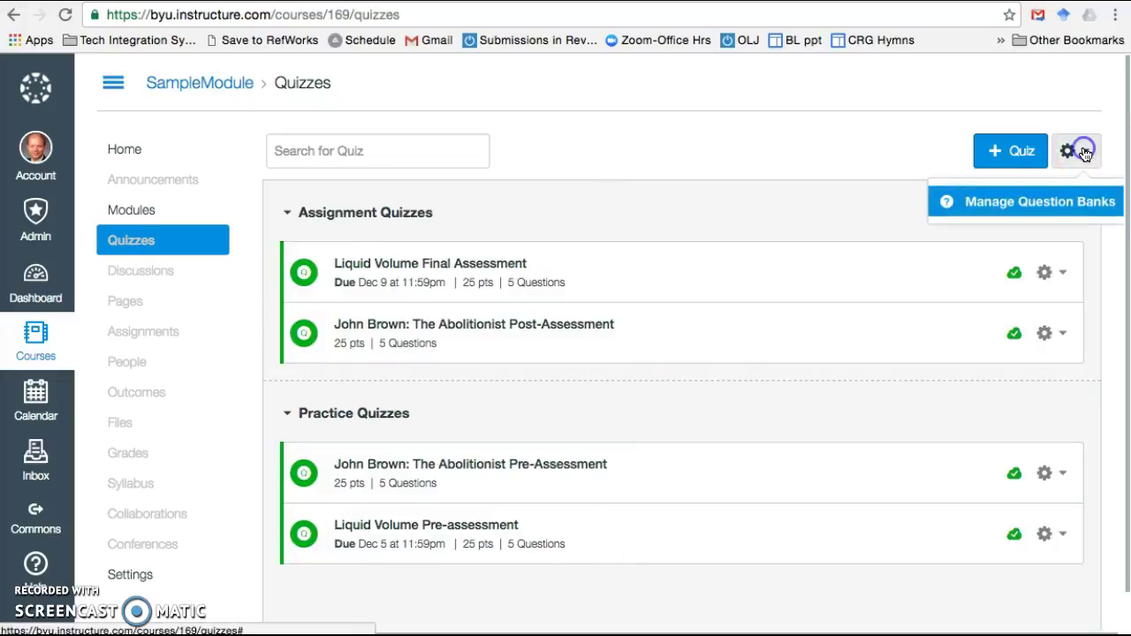
left_click(1051, 205)
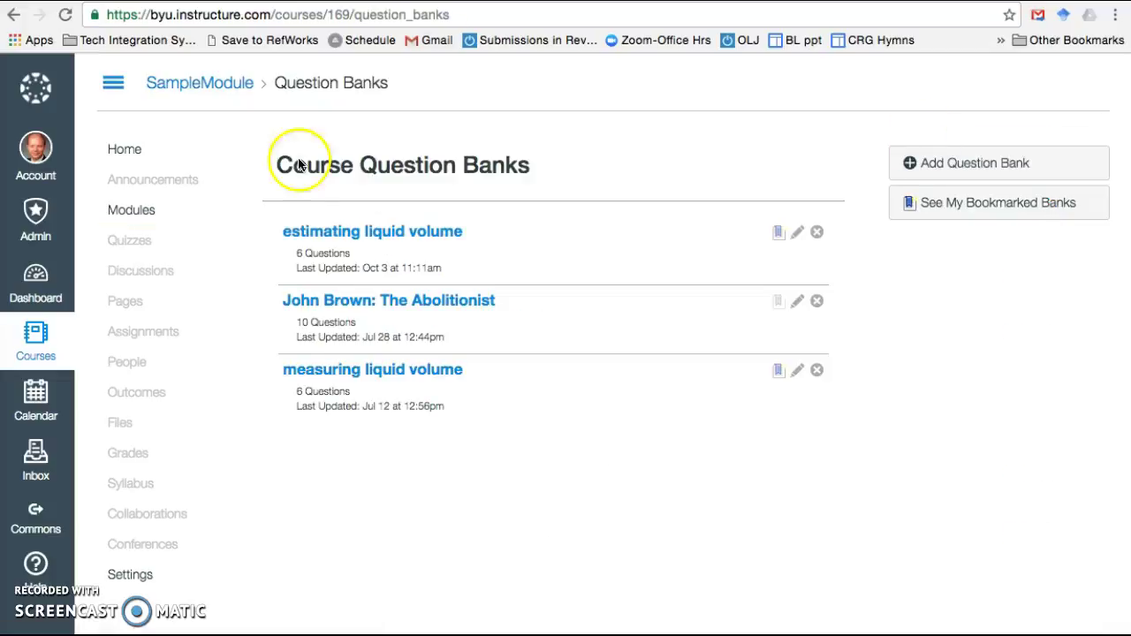
left_click(967, 162)
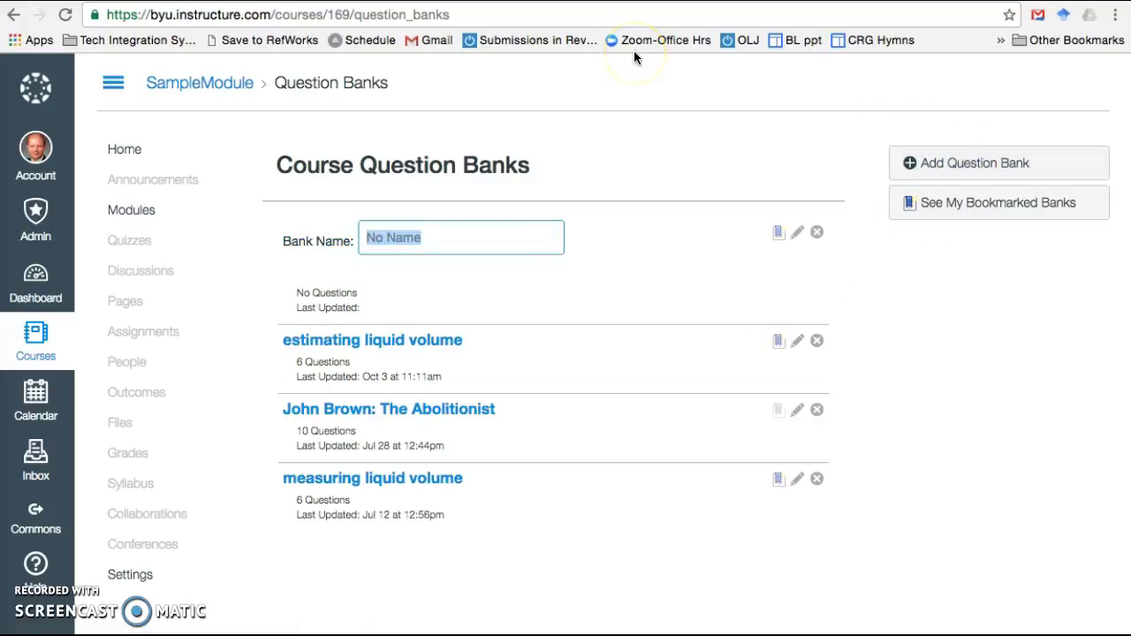
type("new question bank")
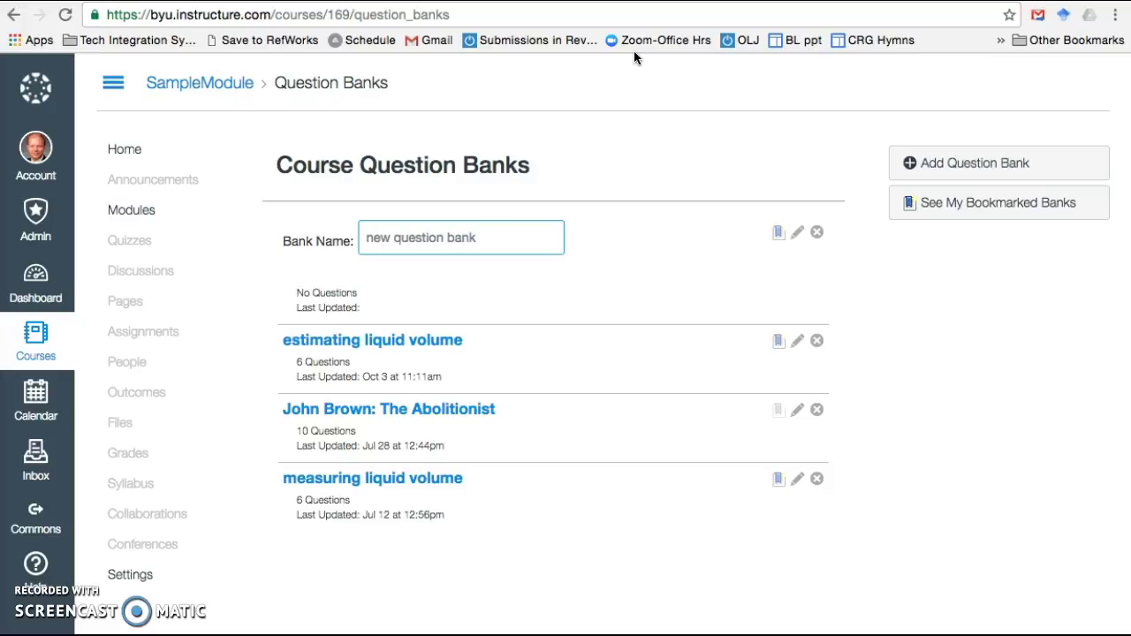
key("Return")
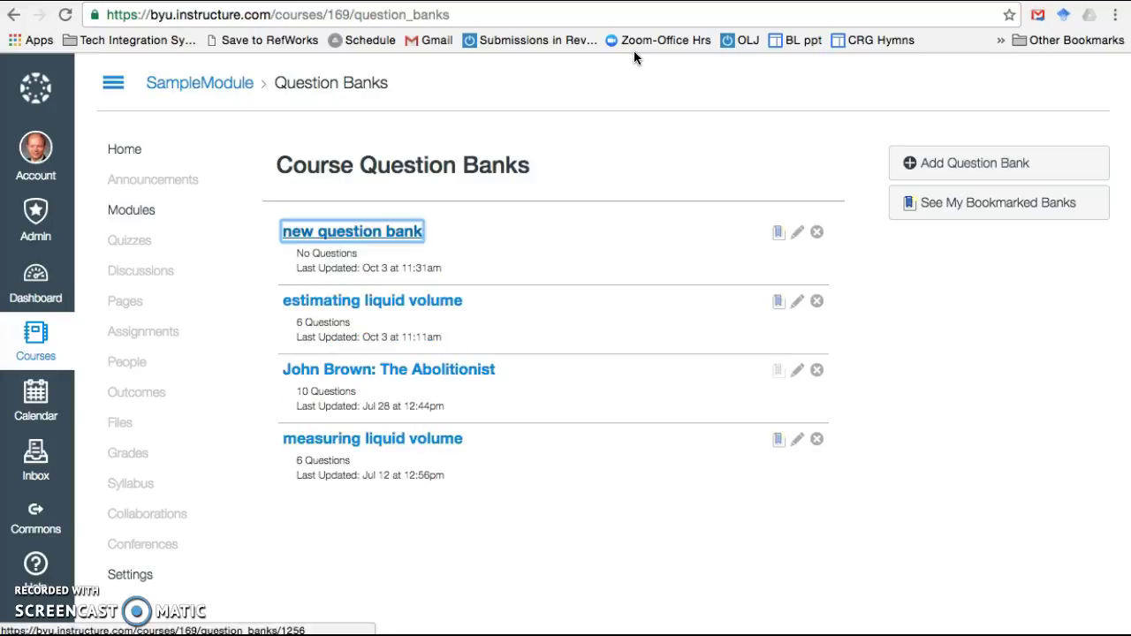
Add a multiple-choice question named "mc 1" to the new question bank, with the question text "My last name is what?".
left_click(340, 231)
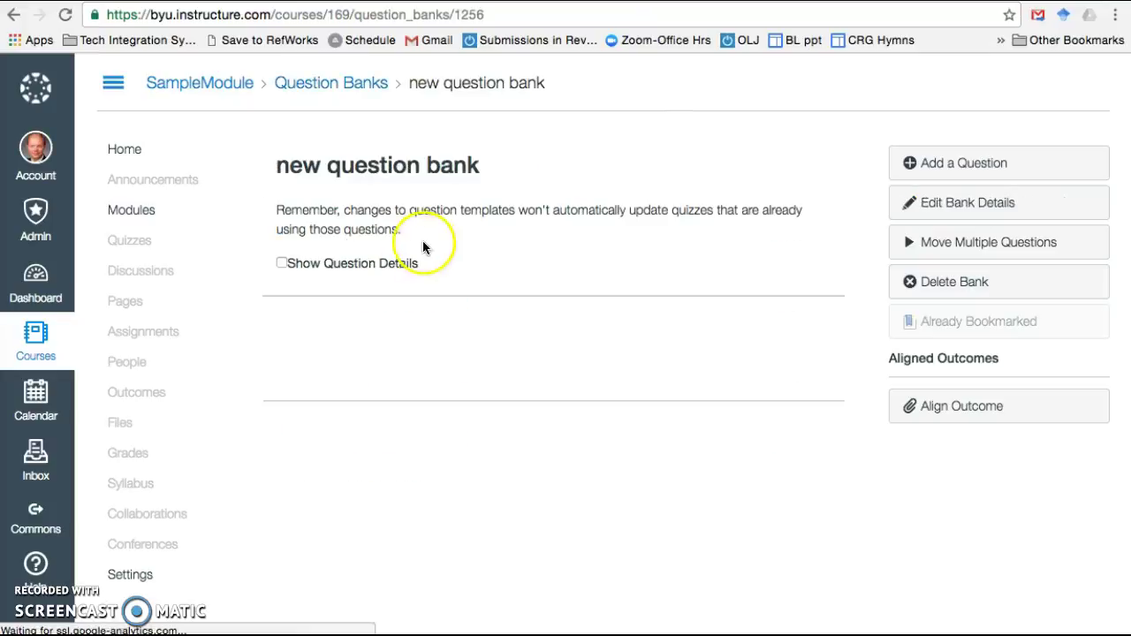
left_click(957, 166)
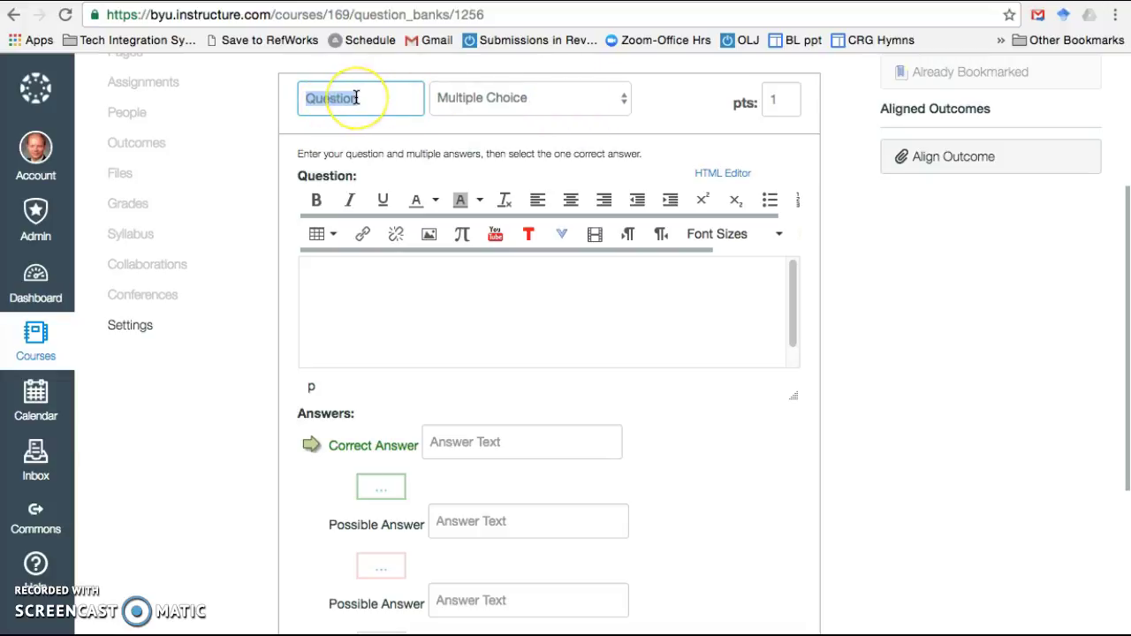
type("mc")
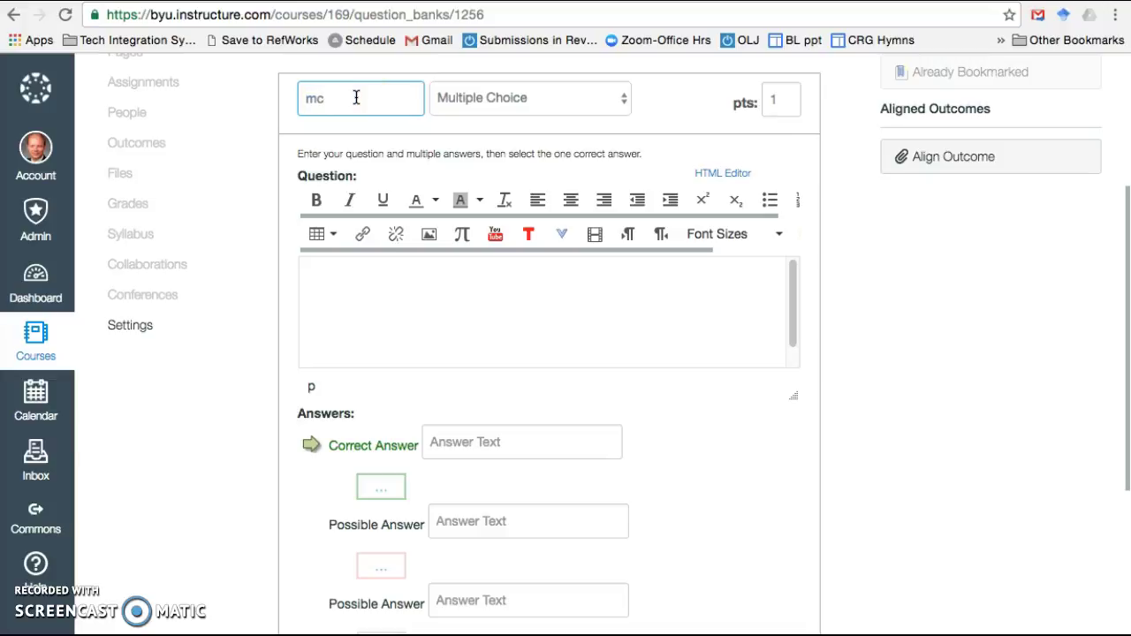
type(" 1")
scroll(440, 166, "down", 2)
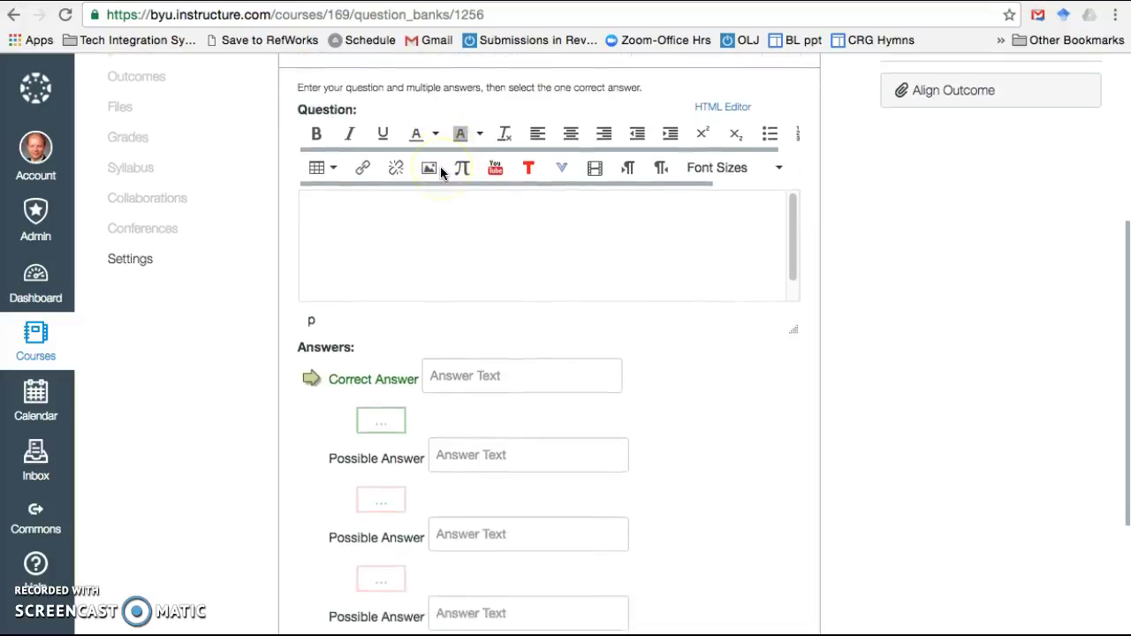
scroll(441, 166, "up", 1)
left_click(367, 226)
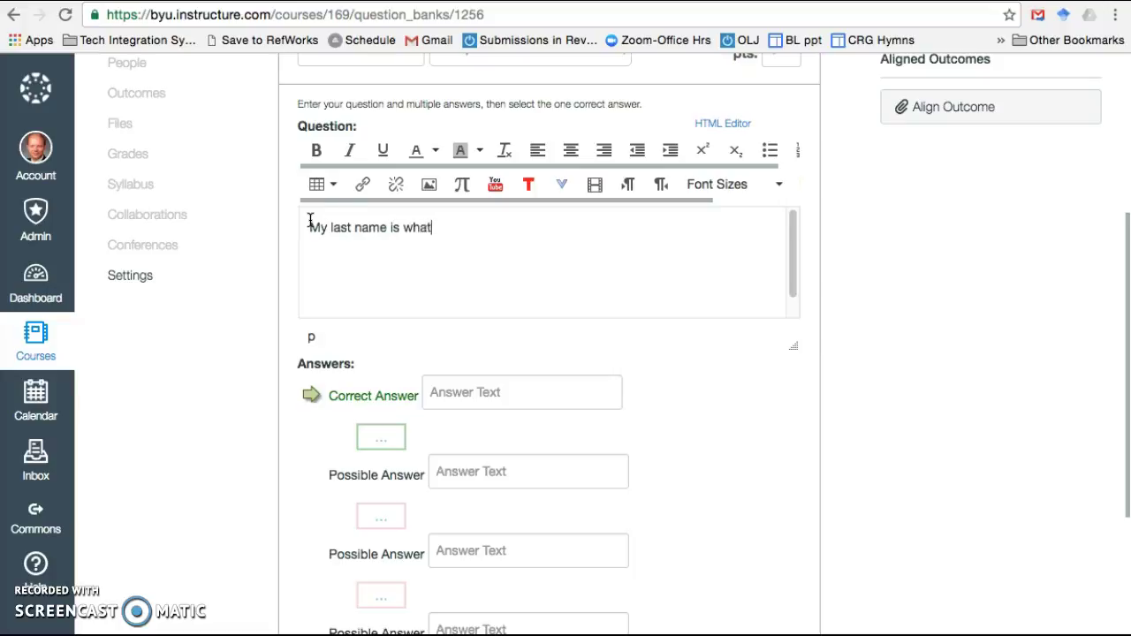
Fill the question's four answer choices with a different person's name each, placing the instructor's last name second.
left_click(454, 393)
type("Jones")
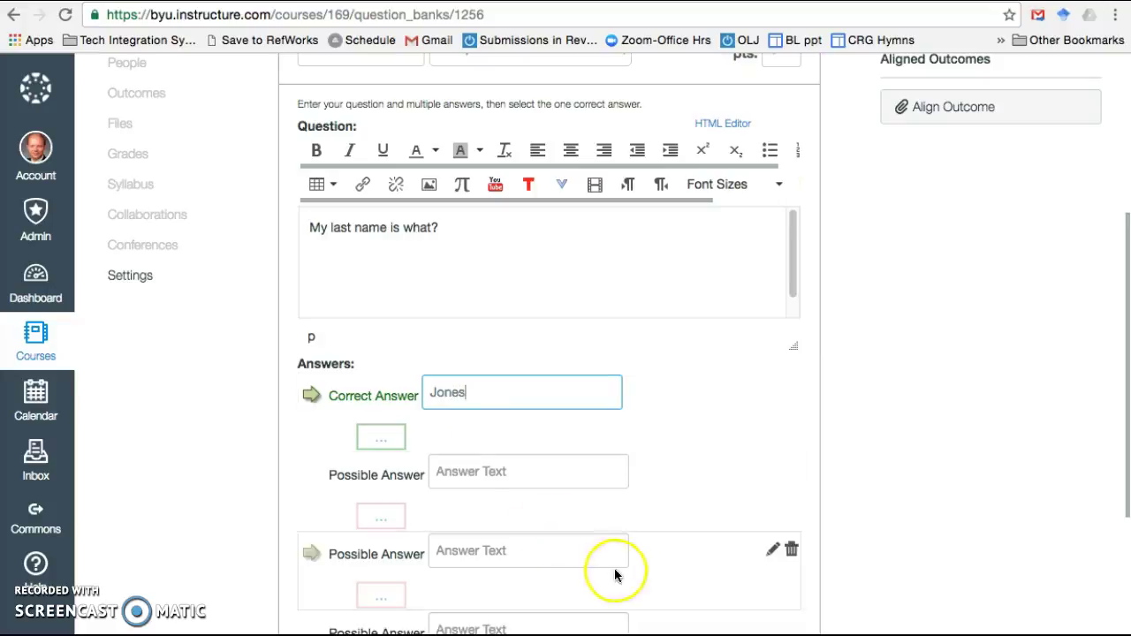
left_click(487, 472)
type("Graham")
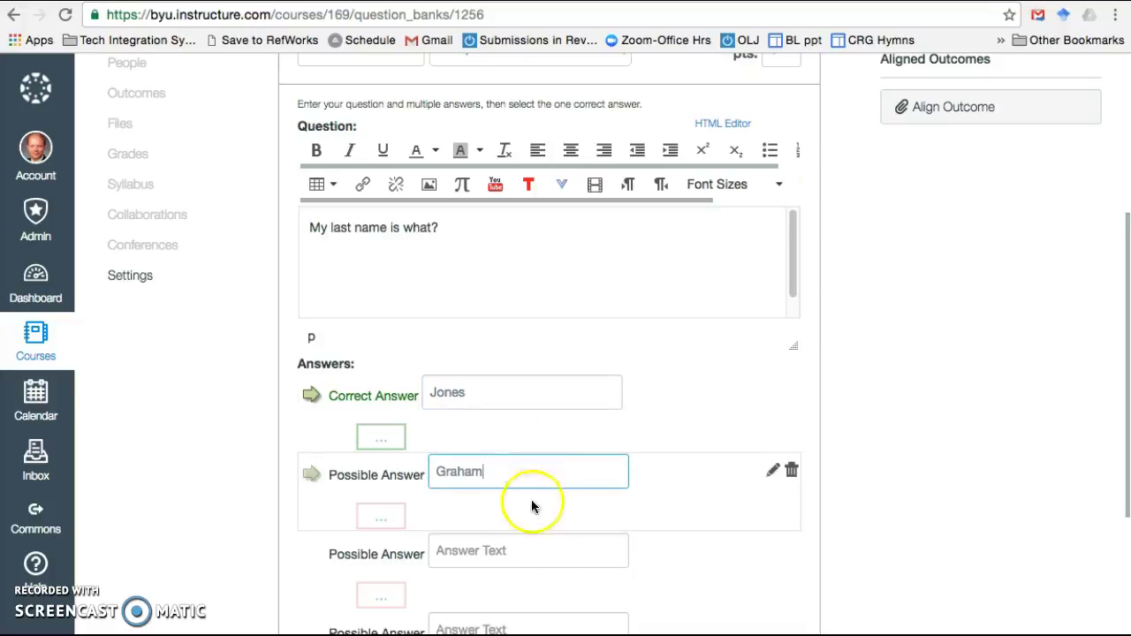
left_click(494, 548)
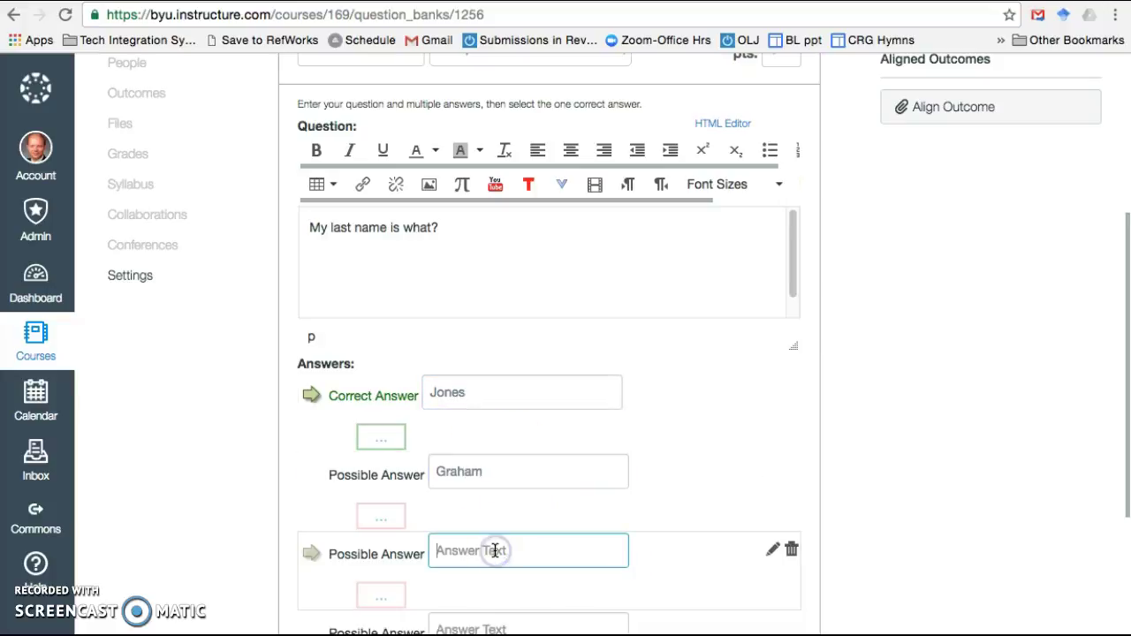
type("Tony")
left_click(513, 626)
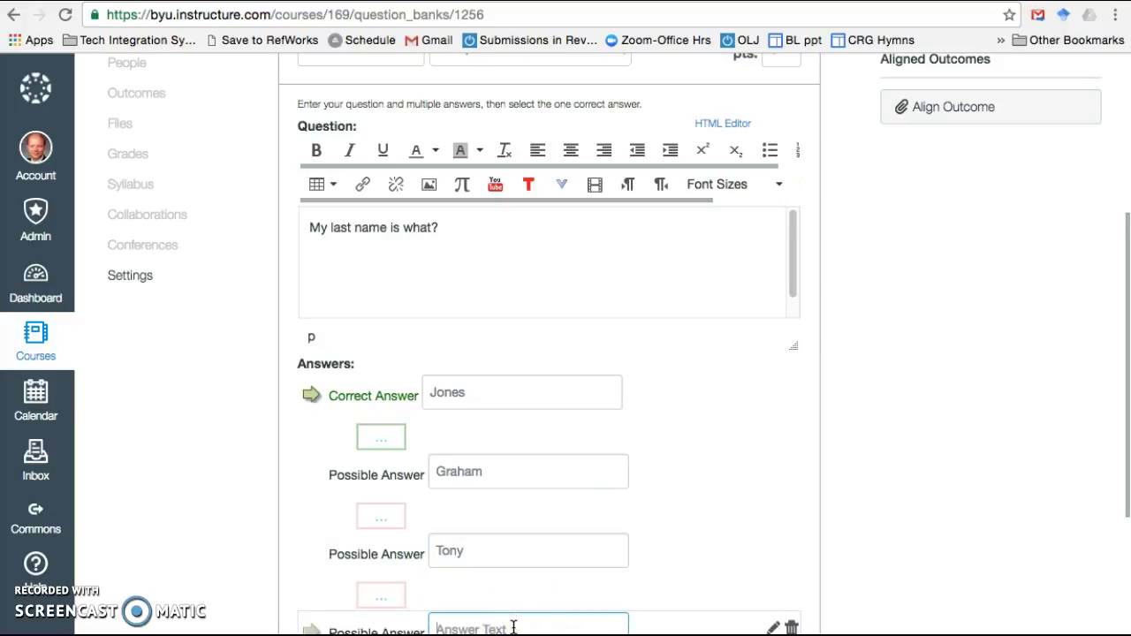
type("Charles")
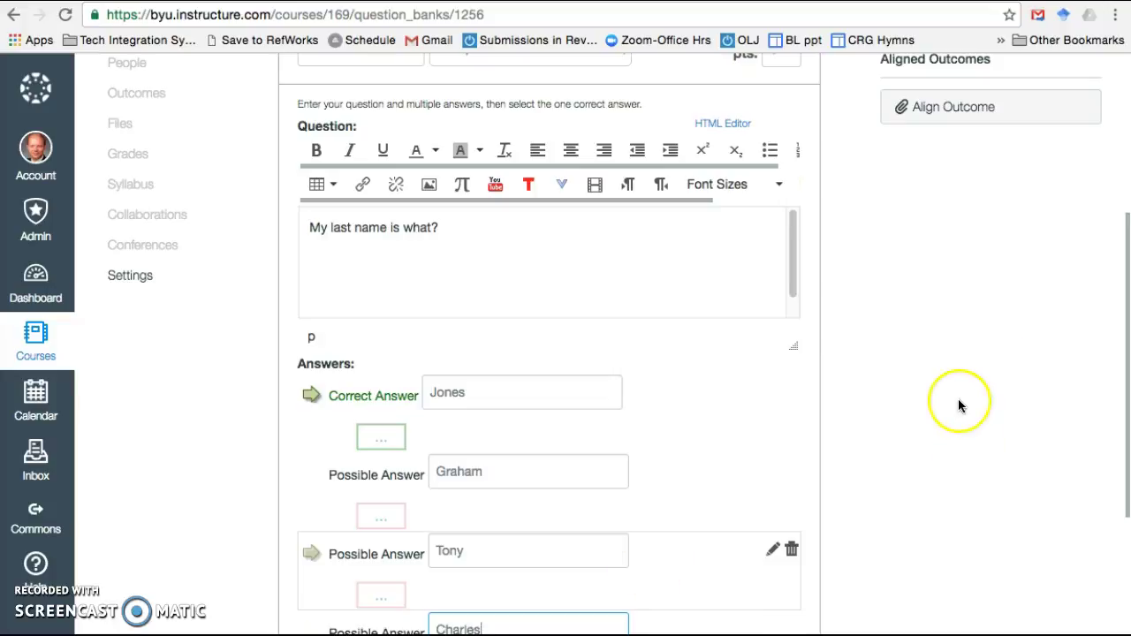
Mark the second answer choice as the correct answer.
scroll(1043, 318, "down", 2)
scroll(1044, 327, "down", 2)
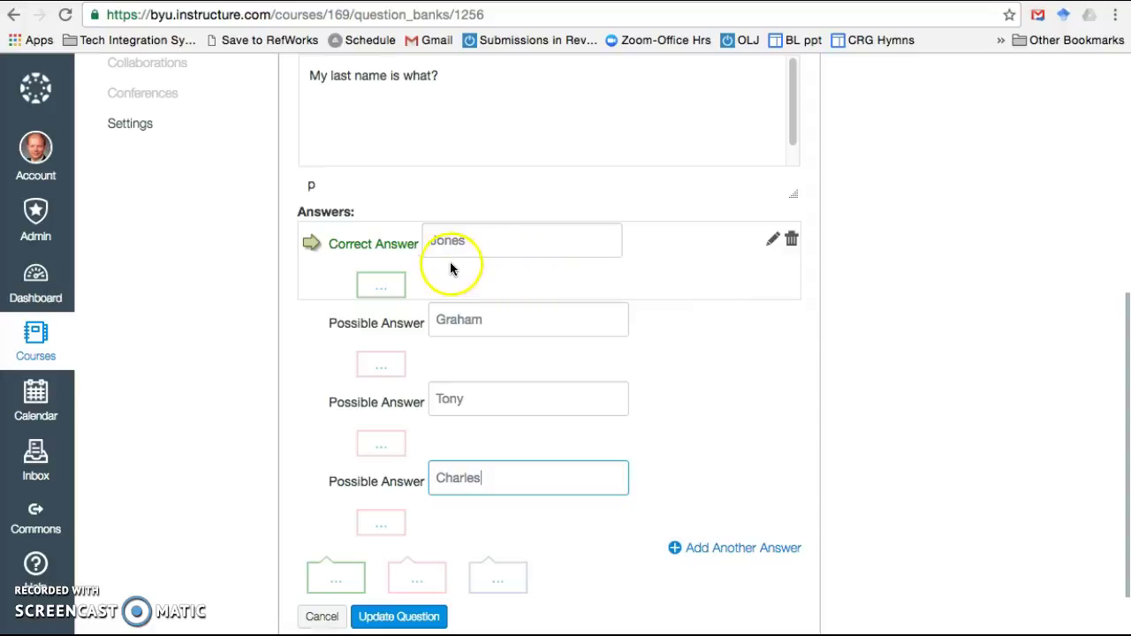
left_click(312, 325)
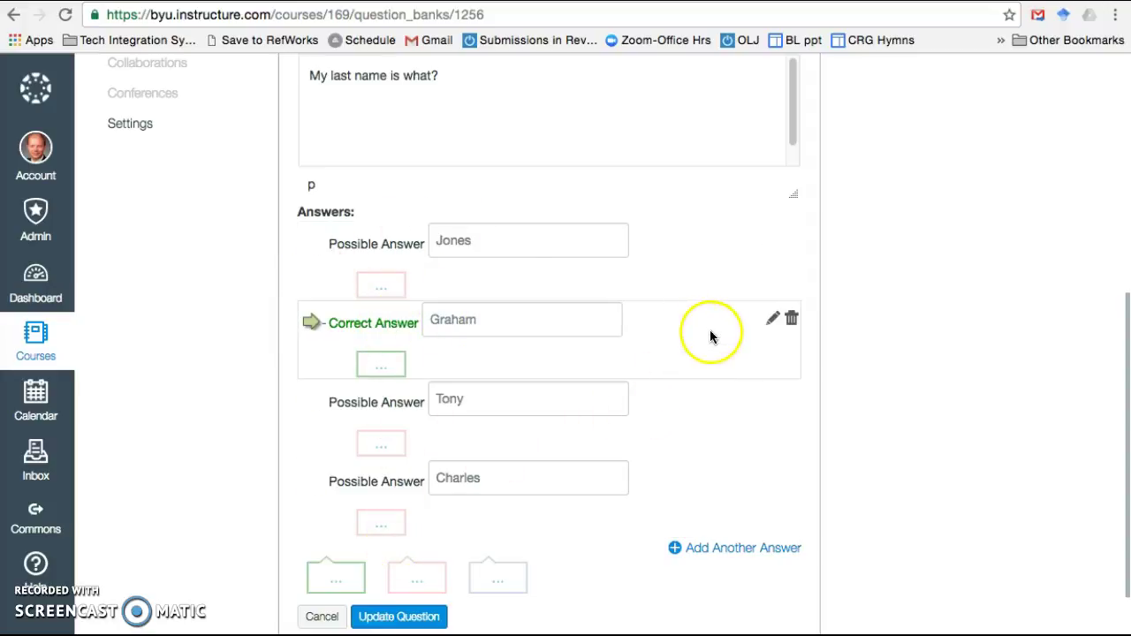
Add a student comment to the first answer choice saying that this is not the instructor's last name.
left_click(386, 292)
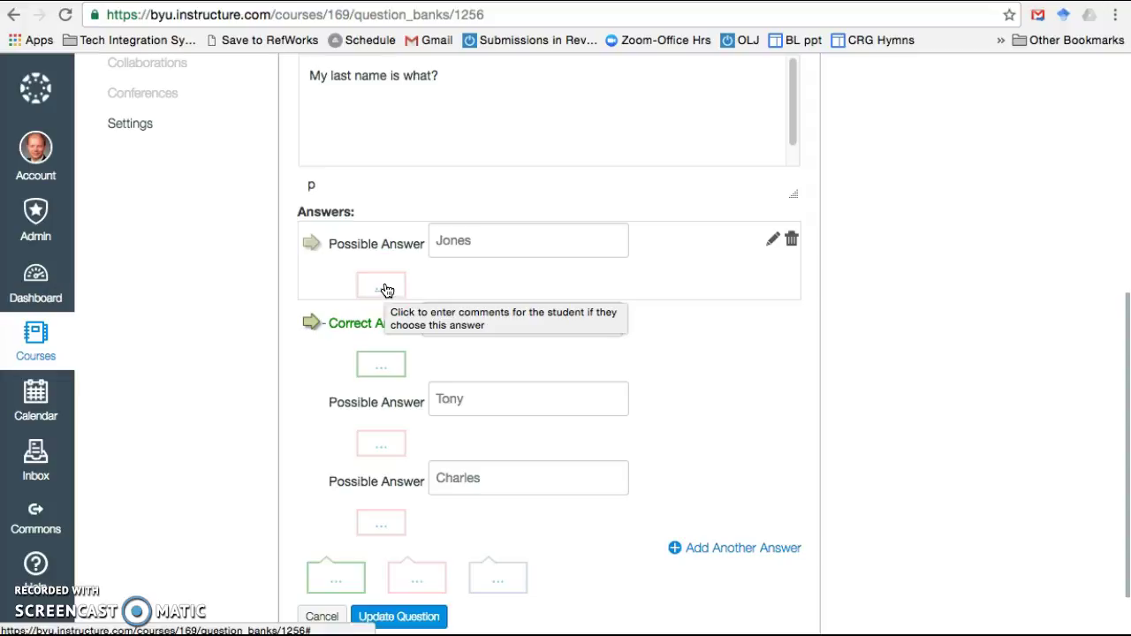
left_click(386, 292)
left_click(451, 418)
type("no my last name is not Jones")
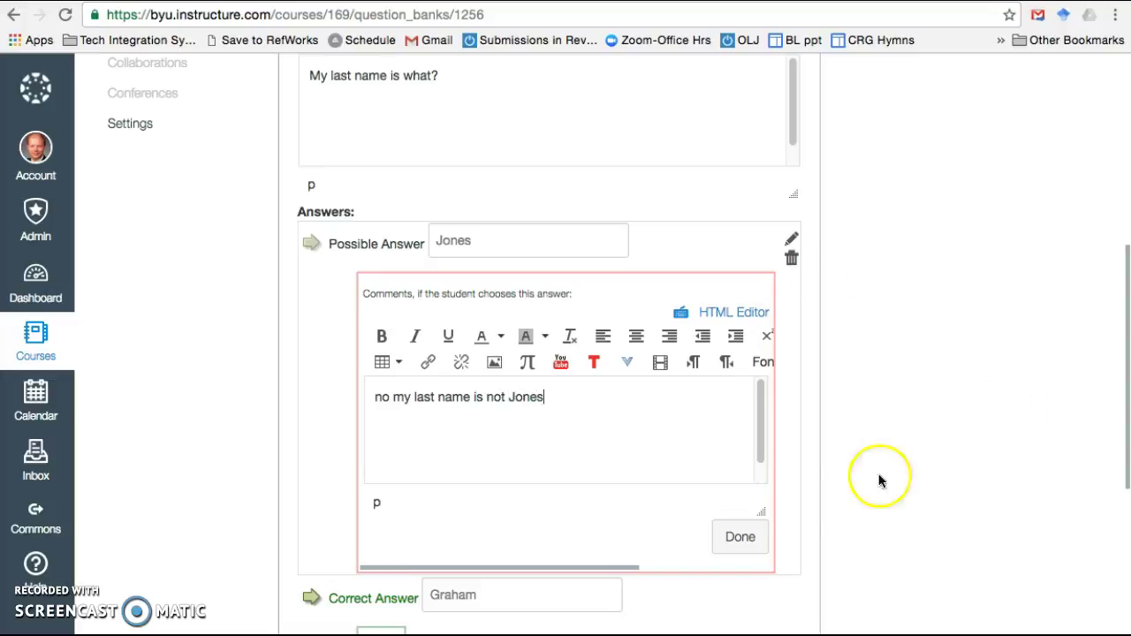
left_click(739, 536)
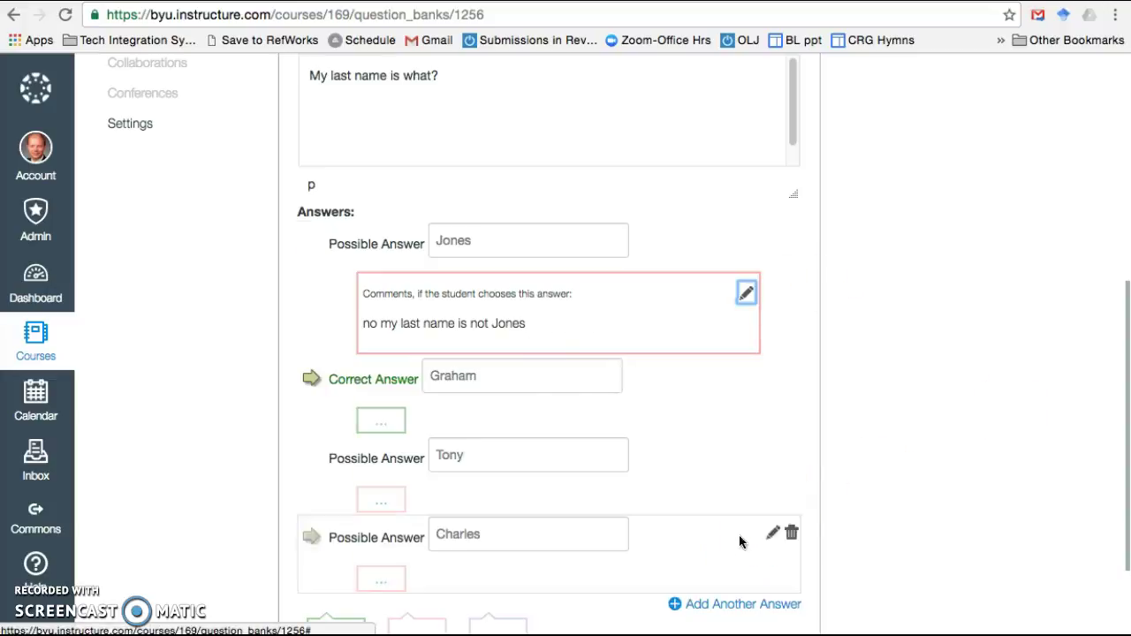
Add the general wrong-answer comment "This is not the correct answer. My last name begins with the letter G.".
scroll(560, 483, "down", 1)
scroll(560, 483, "down", 1)
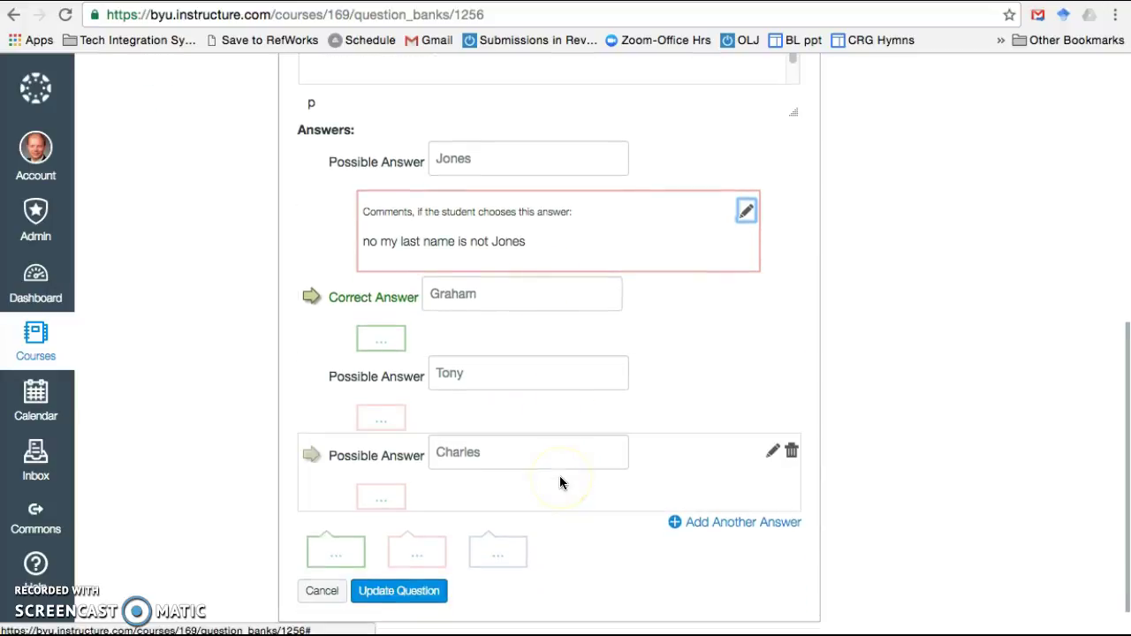
left_click(423, 557)
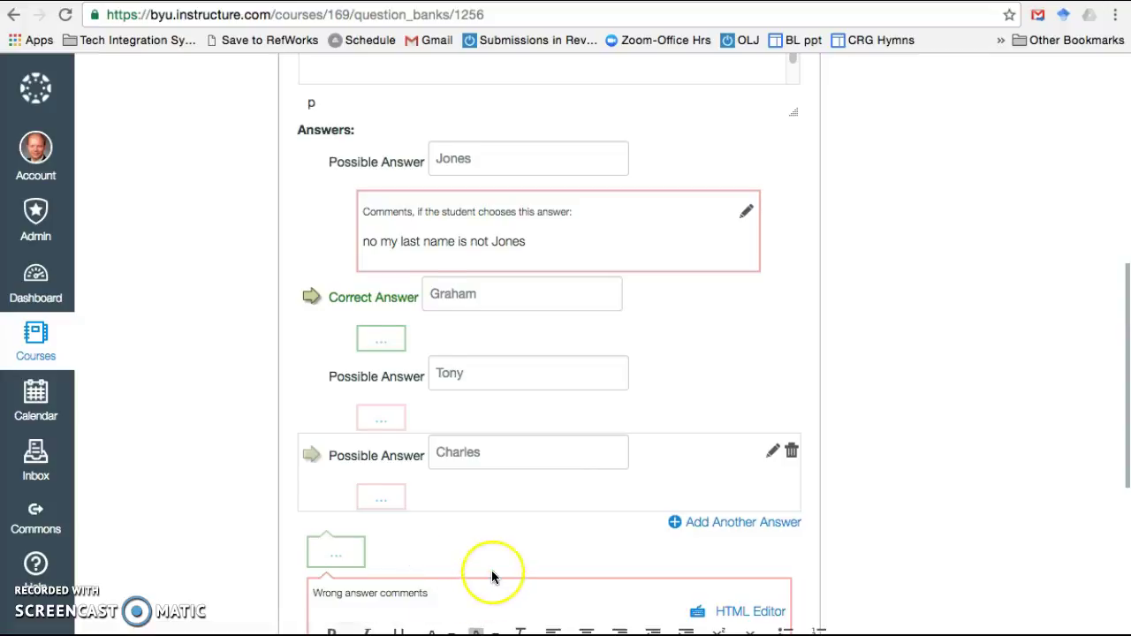
scroll(491, 570, "down", 3)
scroll(492, 574, "down", 2)
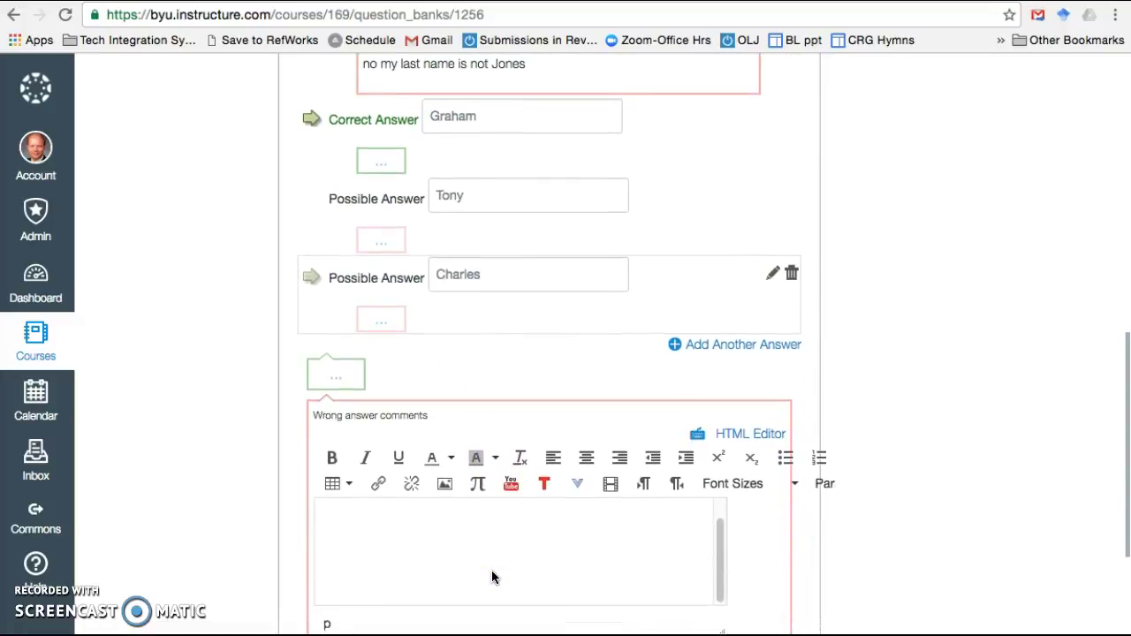
left_click(414, 531)
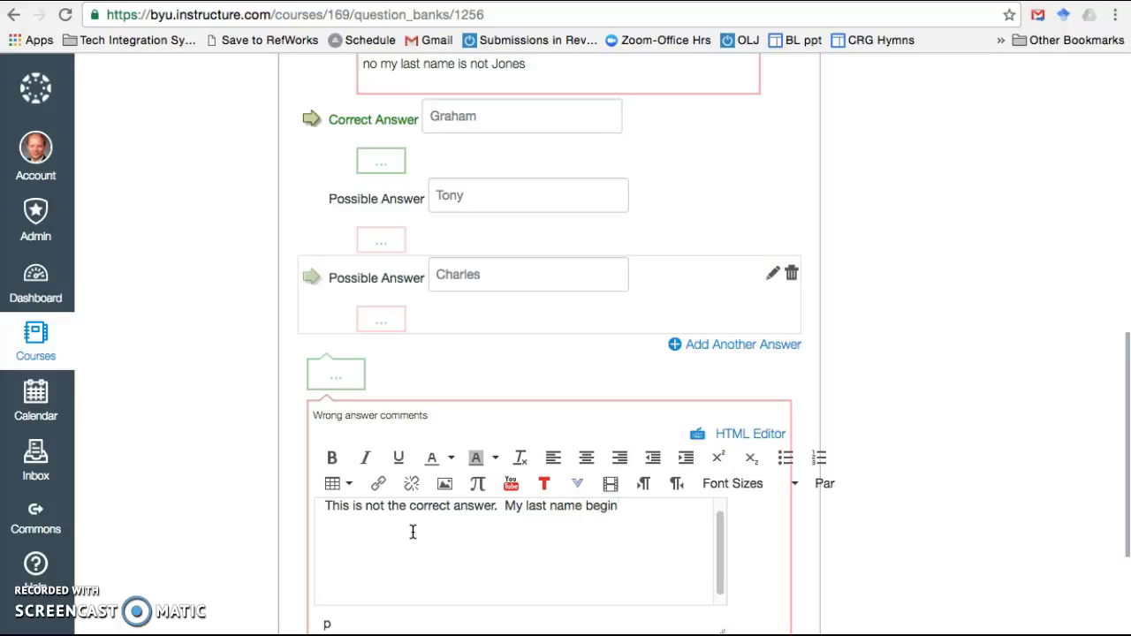
type("r G.")
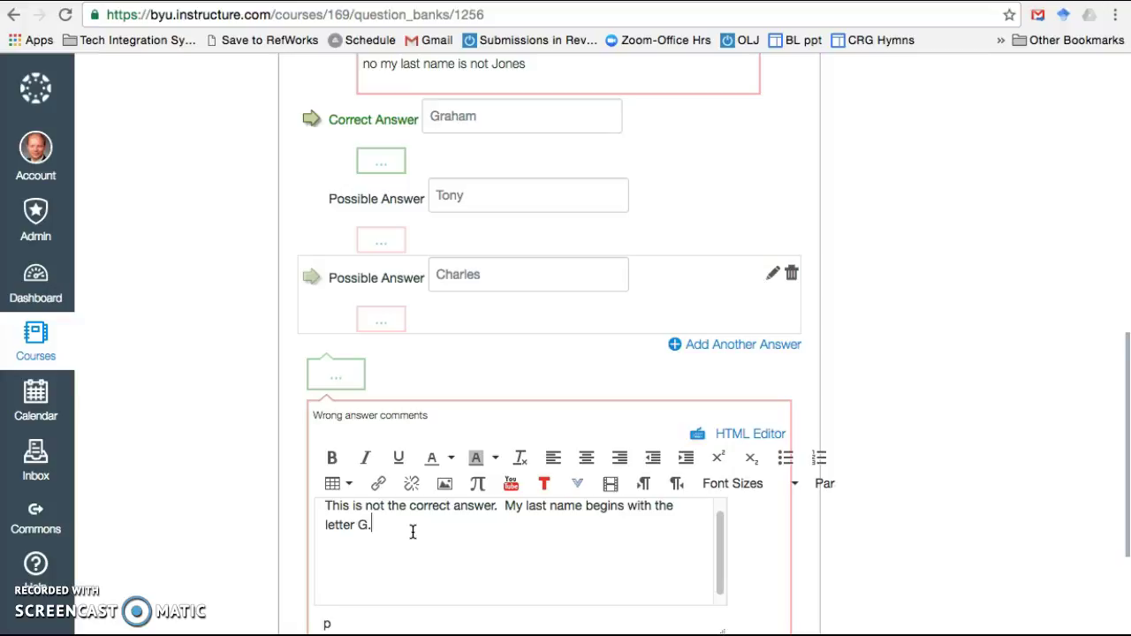
scroll(924, 491, "down", 2)
left_click(756, 565)
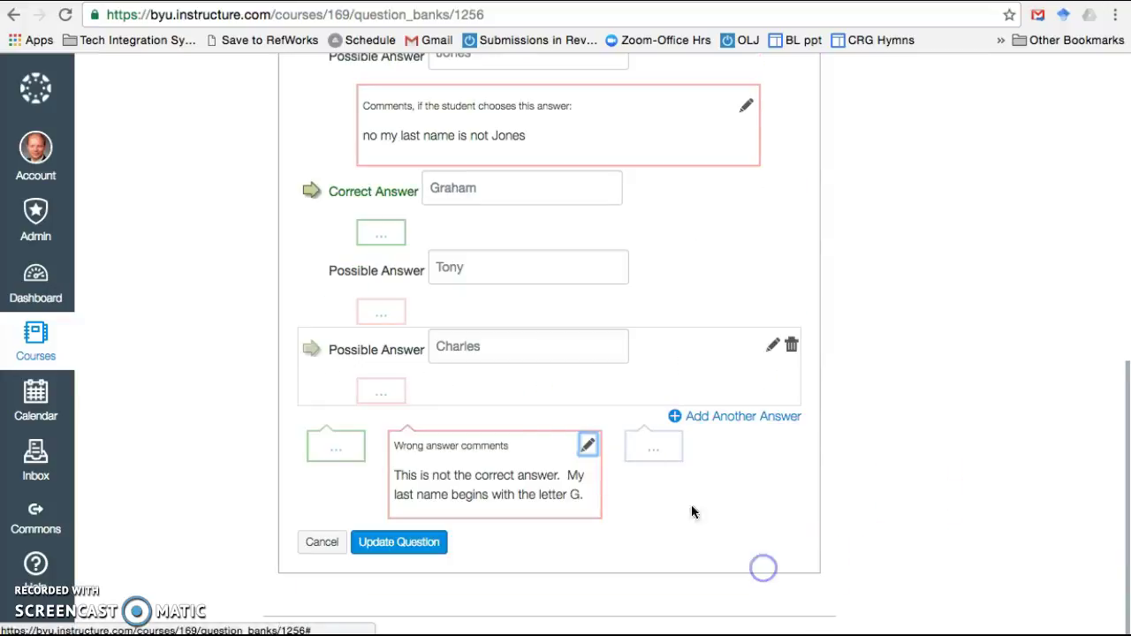
Add the general correct-answer comment "Yes - you got it correct!".
left_click(338, 449)
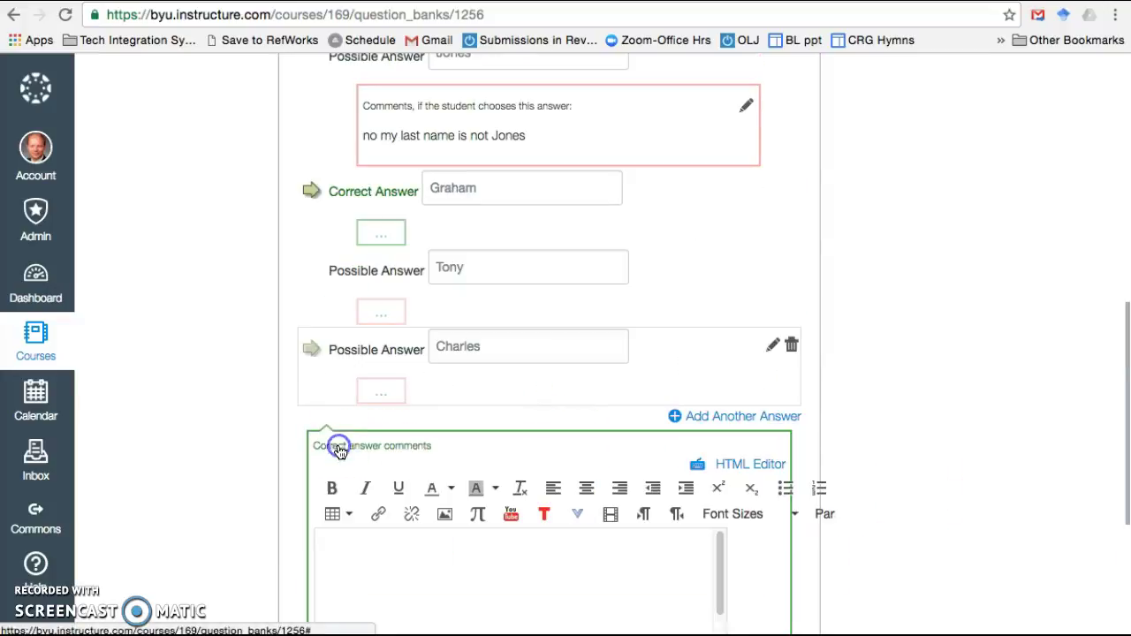
left_click(446, 540)
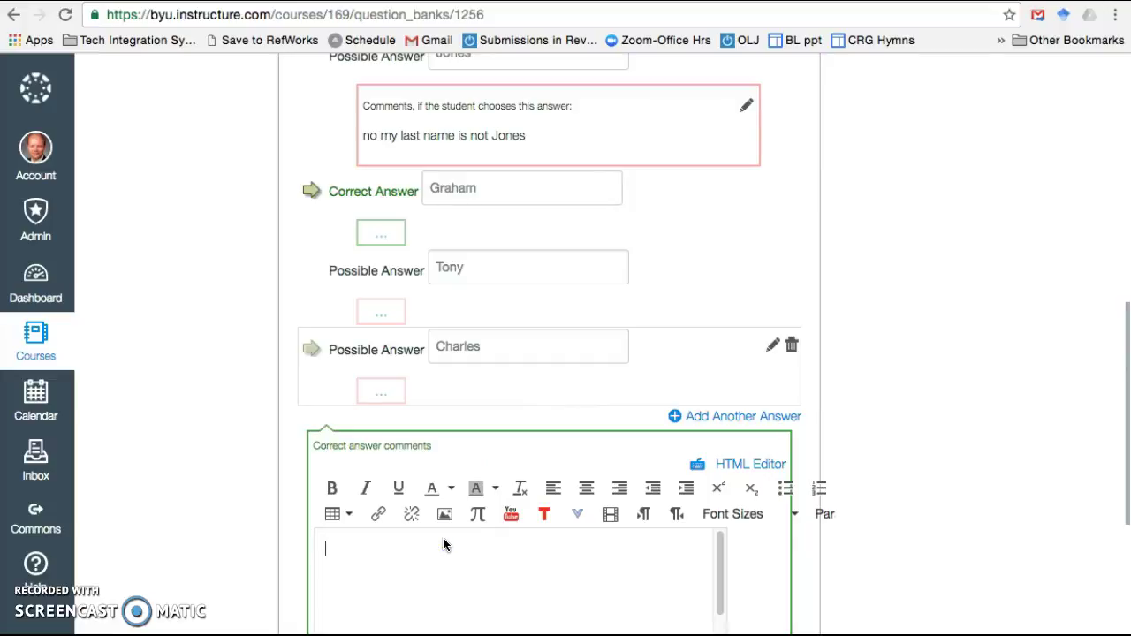
type("Yes - you got it correct!")
scroll(972, 477, "down", 3)
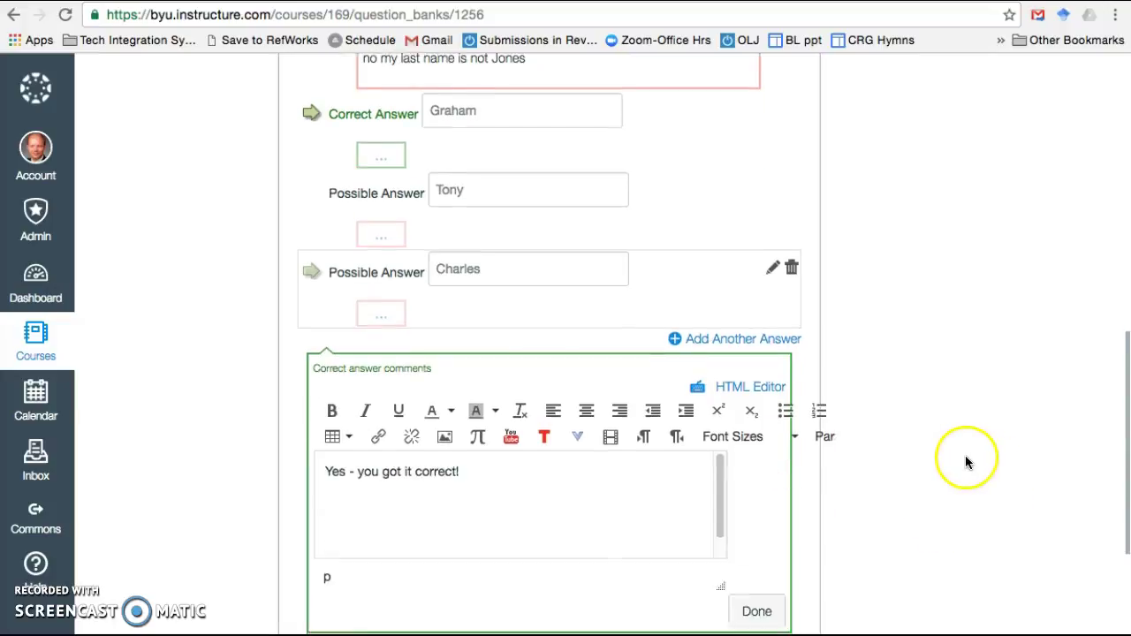
left_click(762, 535)
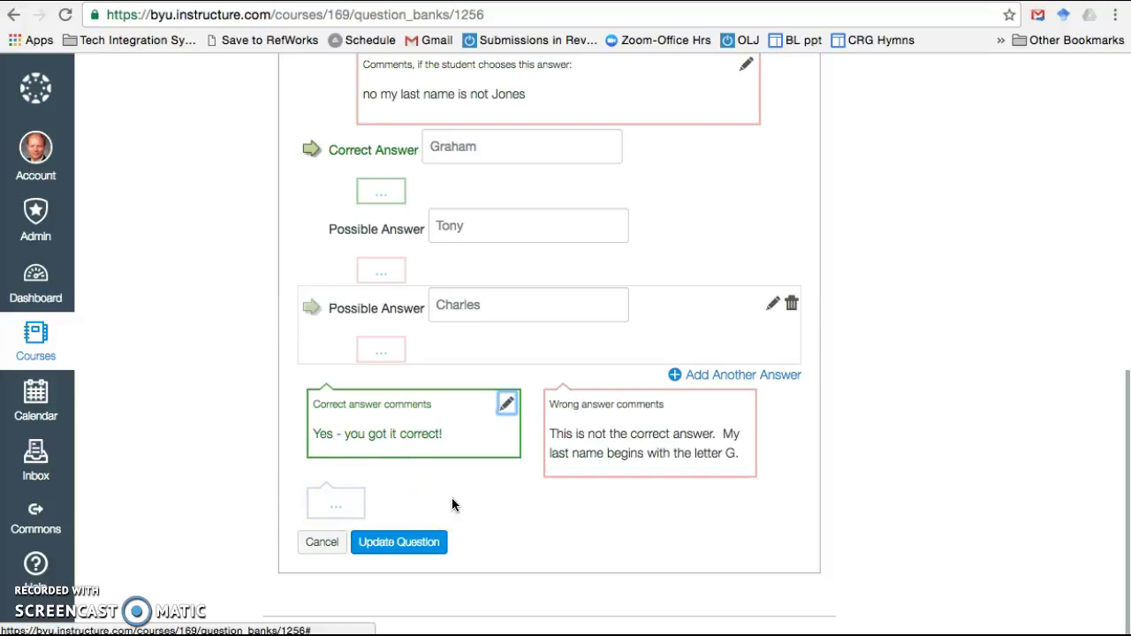
Review the completed mc 1 question and save it to the bank, reopening it for editing.
scroll(453, 499, "up", 5)
scroll(453, 504, "up", 3)
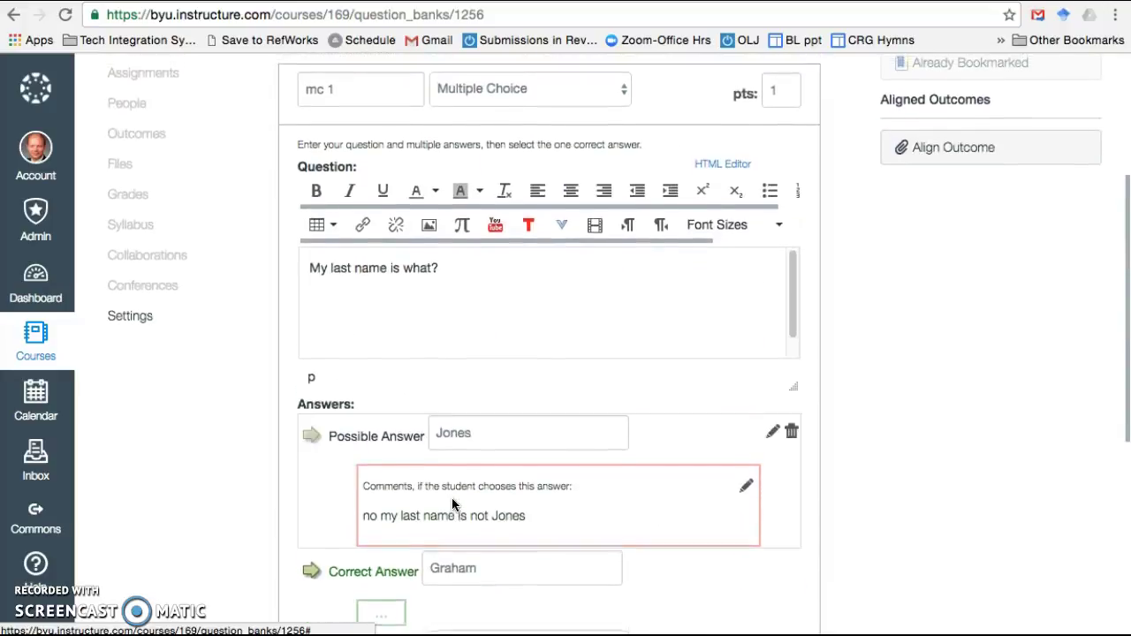
scroll(453, 504, "down", 5)
scroll(452, 497, "down", 3)
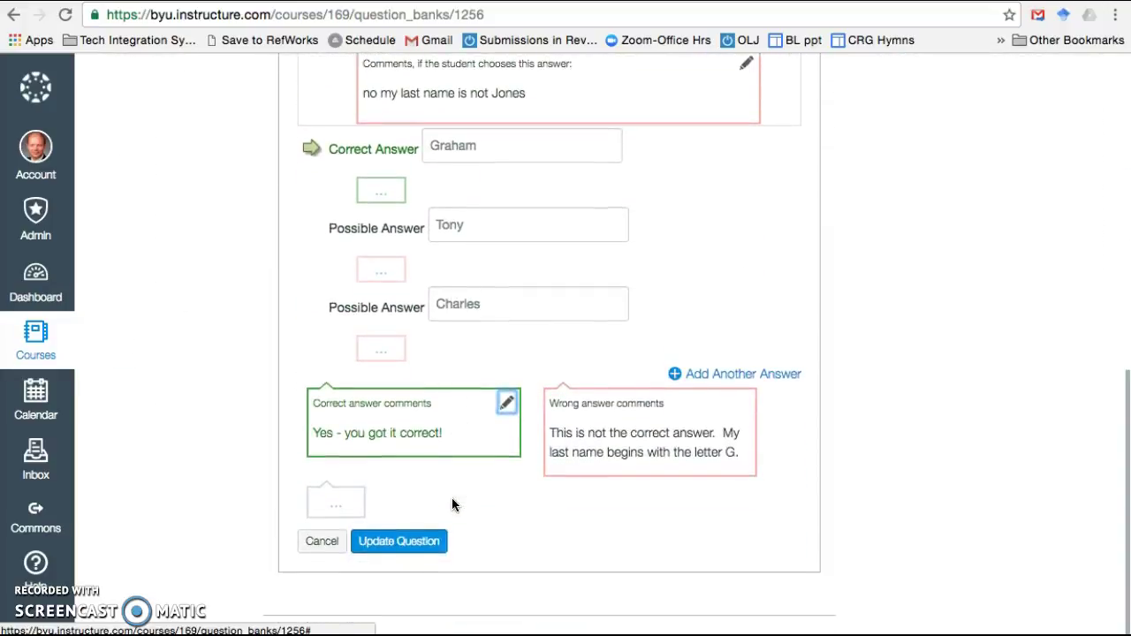
left_click(400, 548)
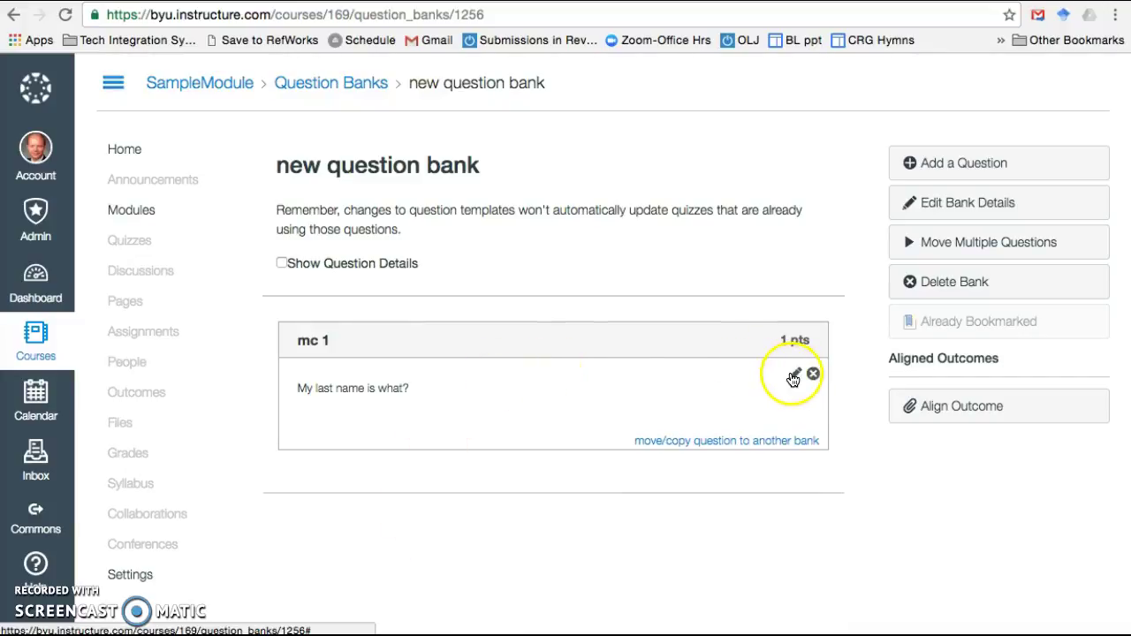
left_click(796, 376)
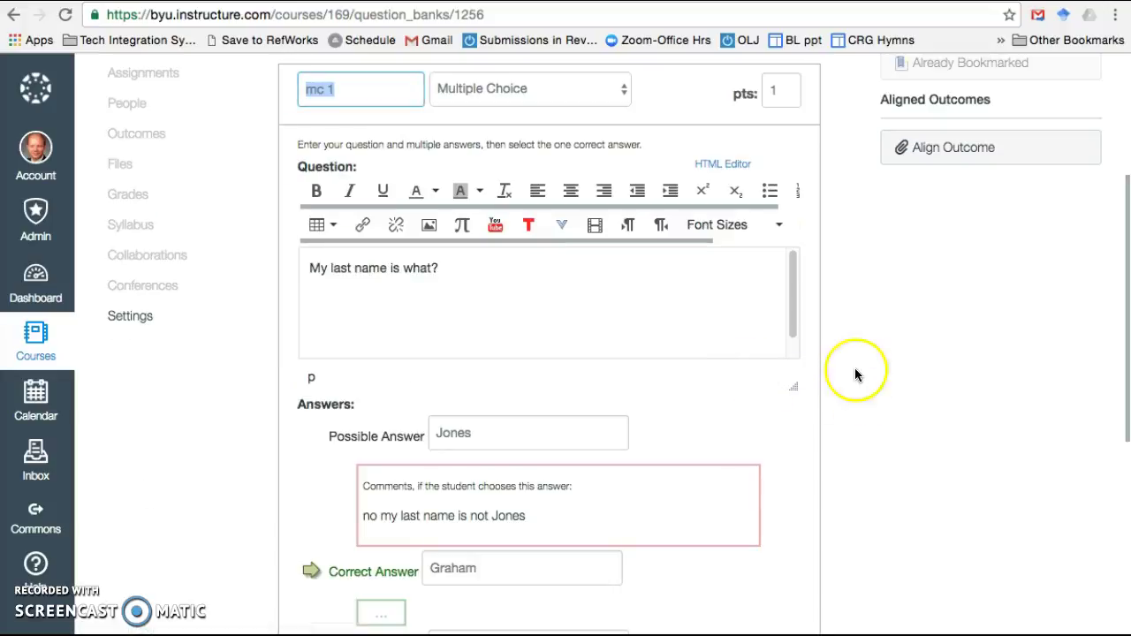
Update the mc 1 question to save it in the bank.
scroll(877, 245, "up", 3)
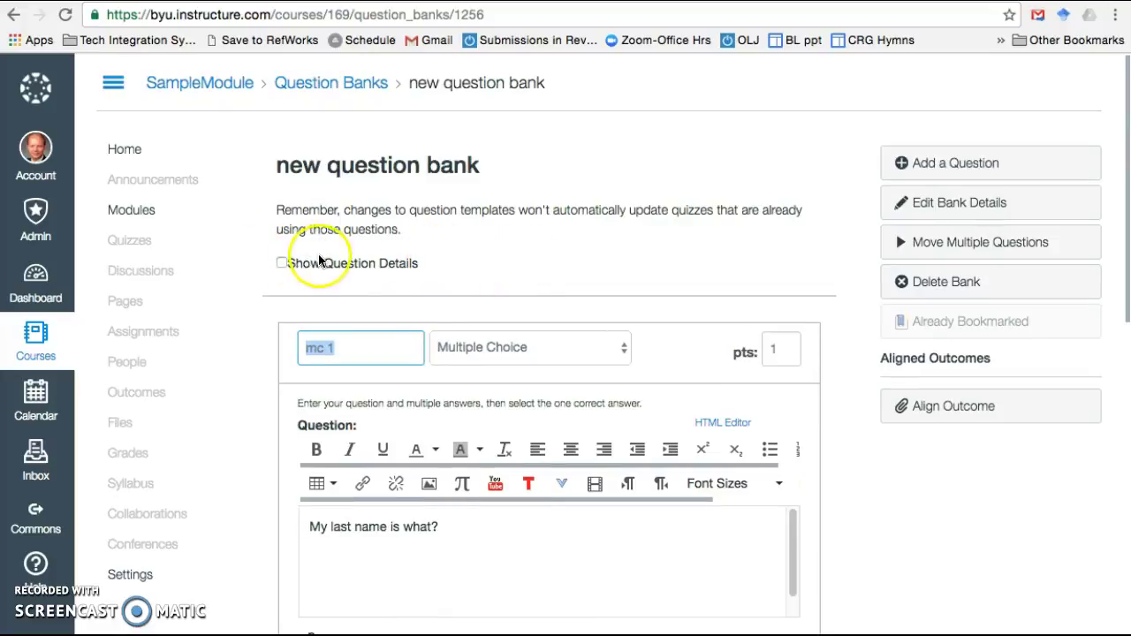
scroll(530, 256, "down", 10)
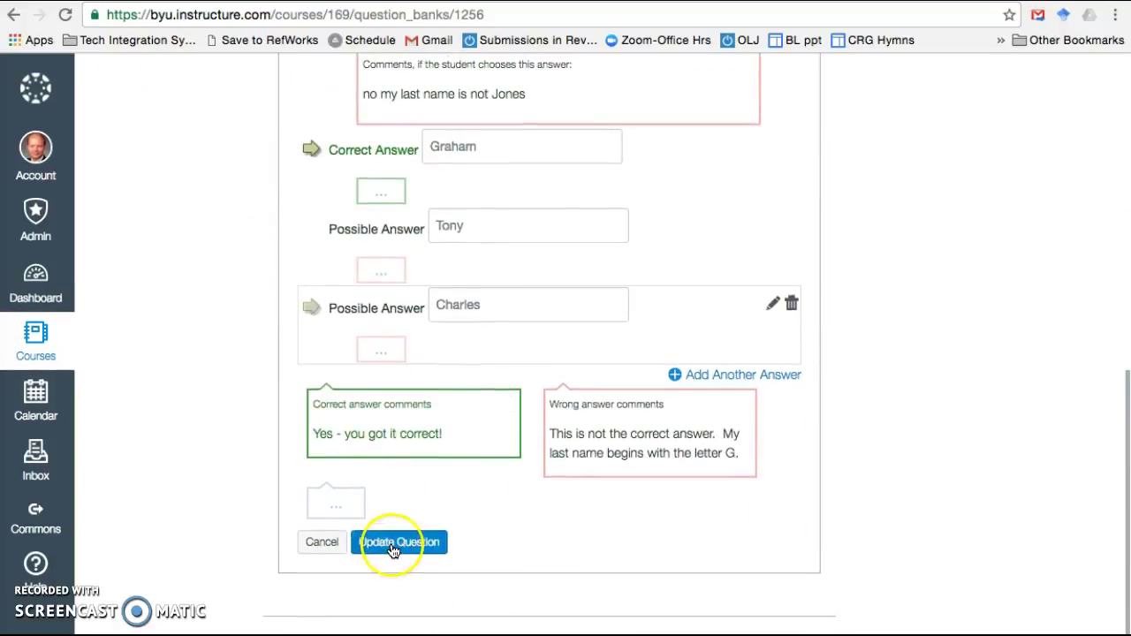
left_click(396, 539)
Add a new question to the bank, set its type to Essay Question and name it "essay 1".
left_click(954, 159)
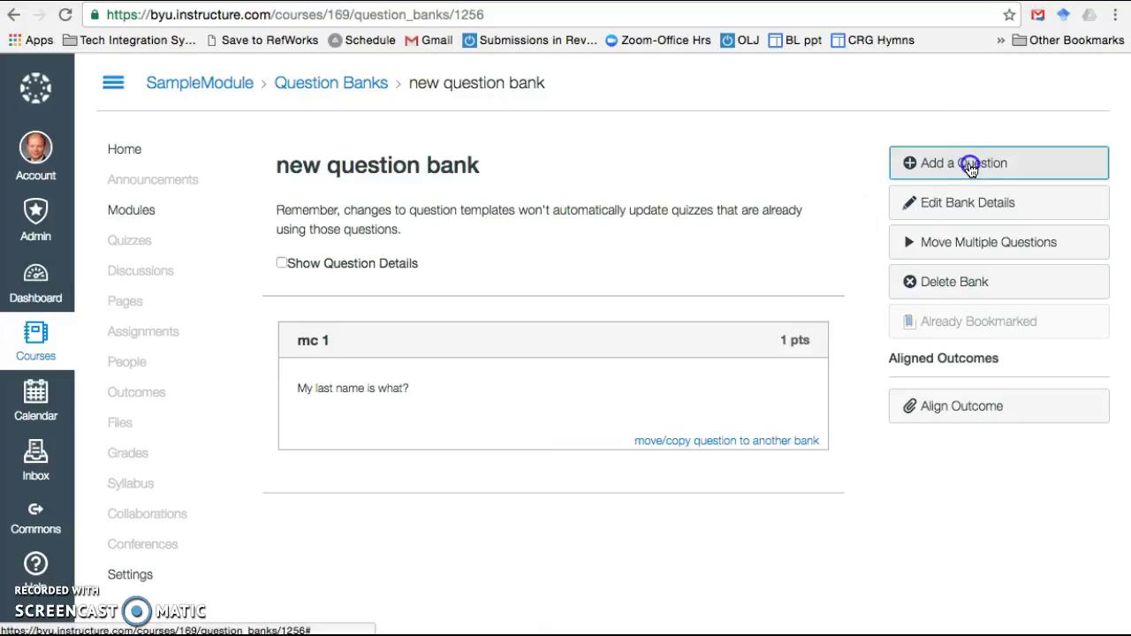
left_click(621, 100)
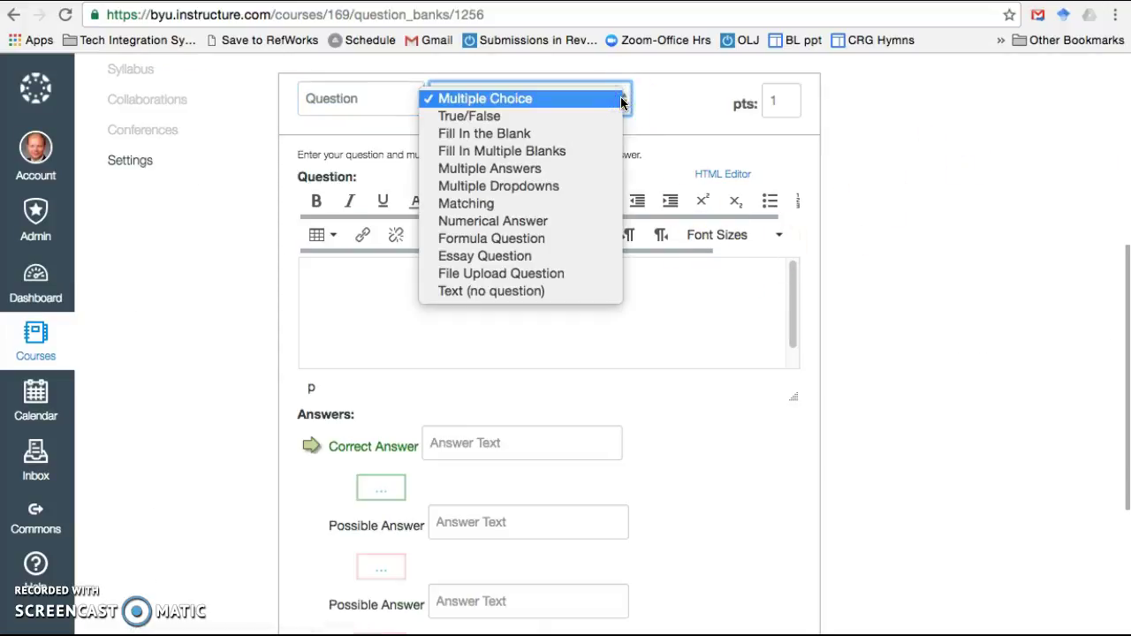
left_click(502, 257)
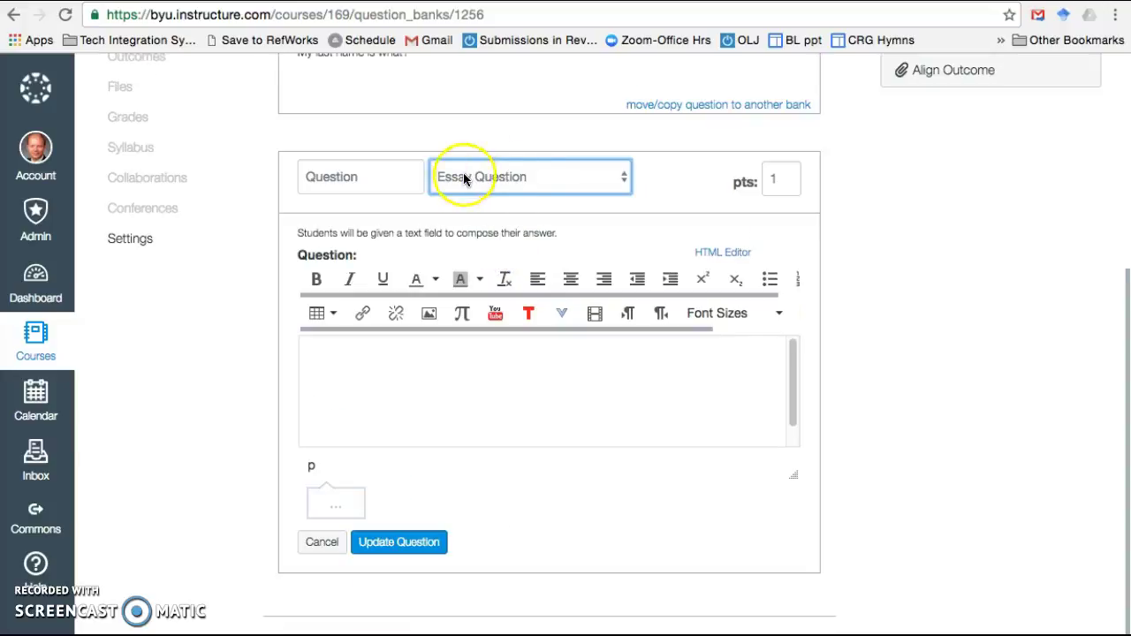
double_click(323, 176)
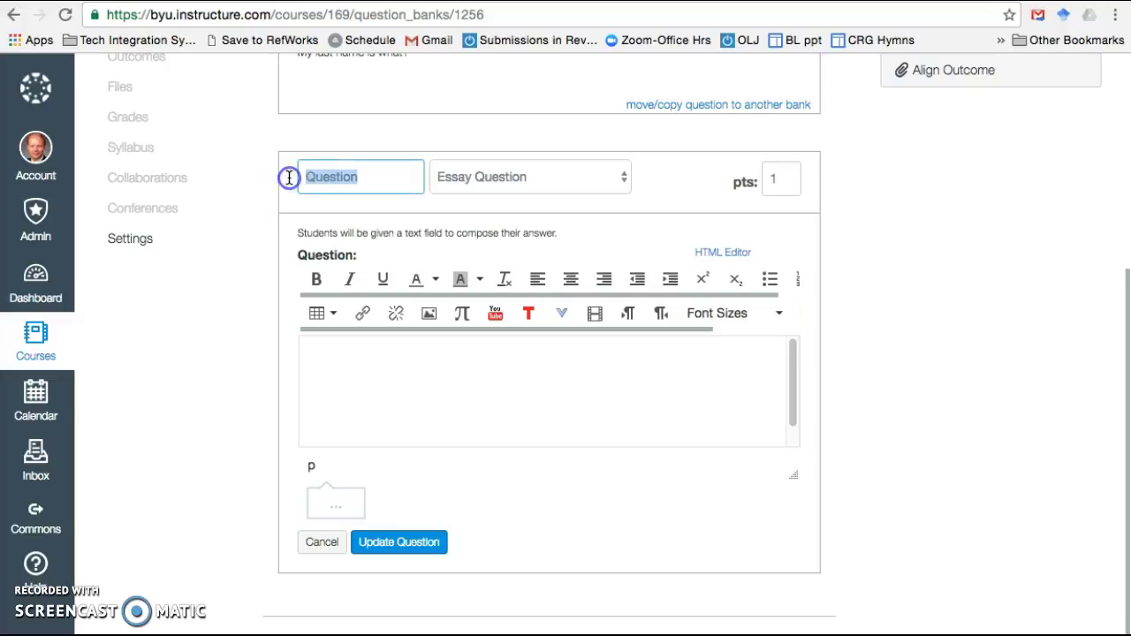
type("essay 1")
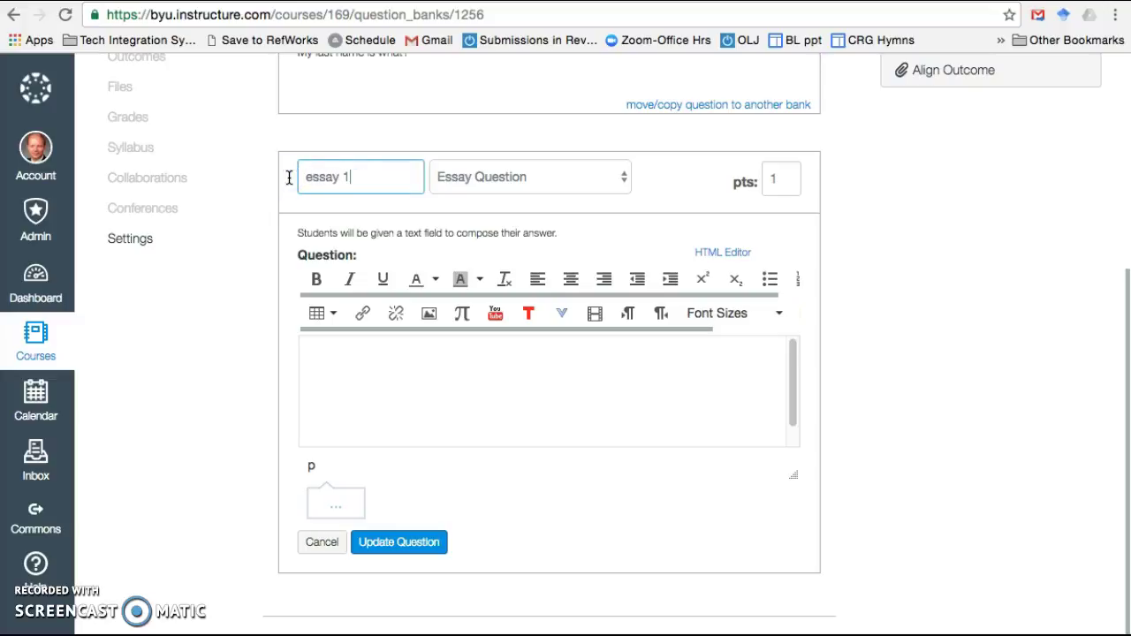
Enter the essay question text "Describe in one paragraph why you might use technology . . ." and save the question.
left_click(344, 366)
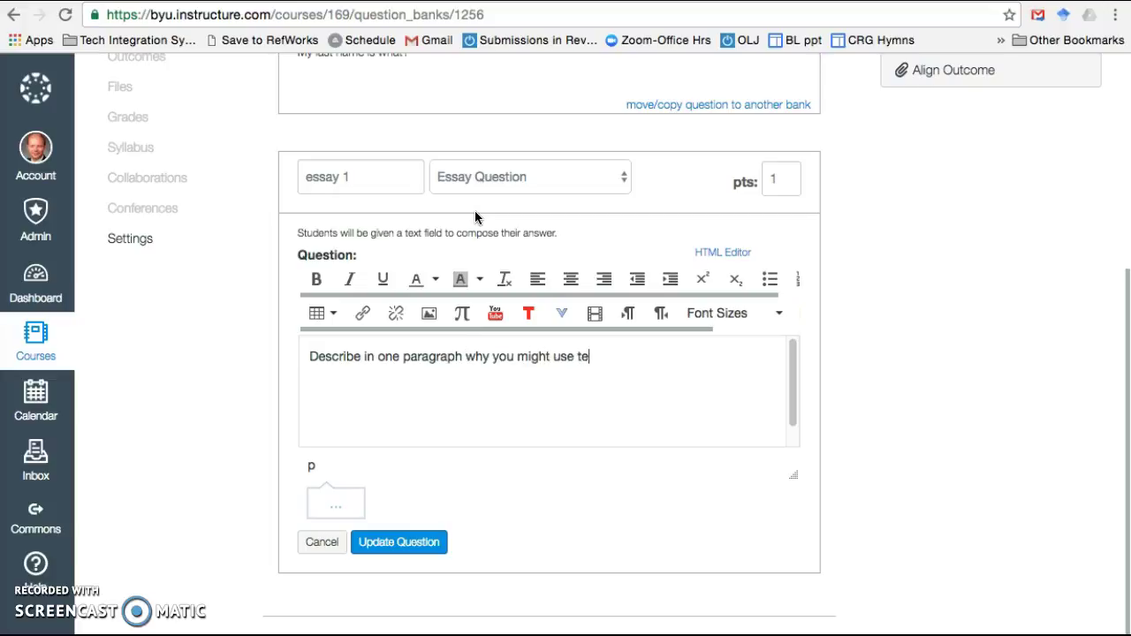
type("ology . . .")
left_click(409, 543)
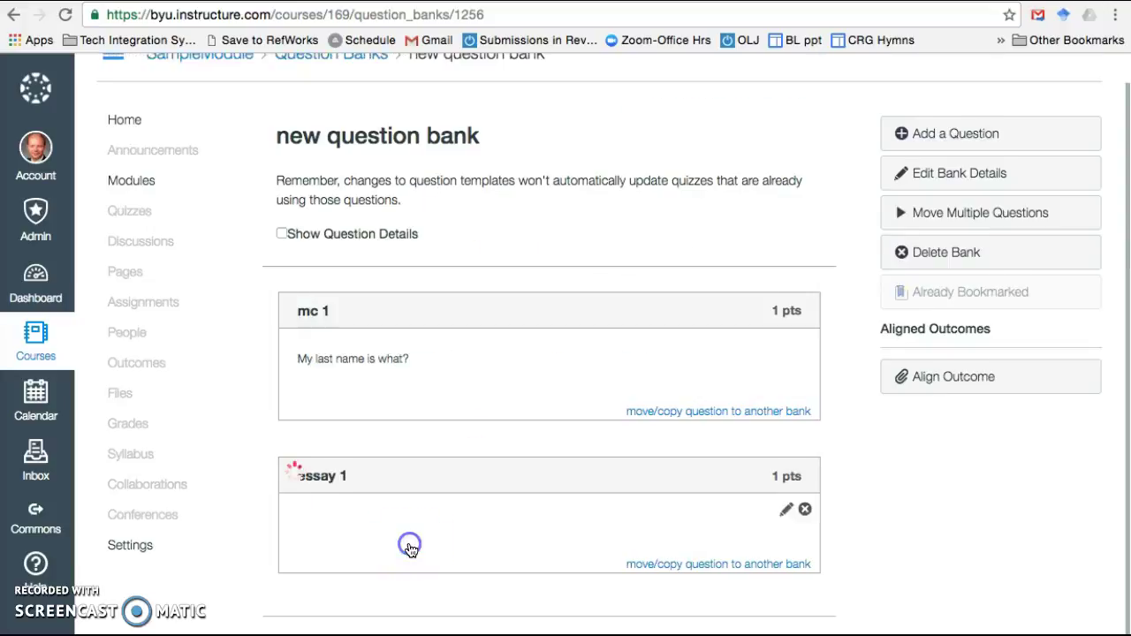
Reopen the essay 1 question for editing and place the cursor below its question text.
left_click(784, 501)
left_click(415, 393)
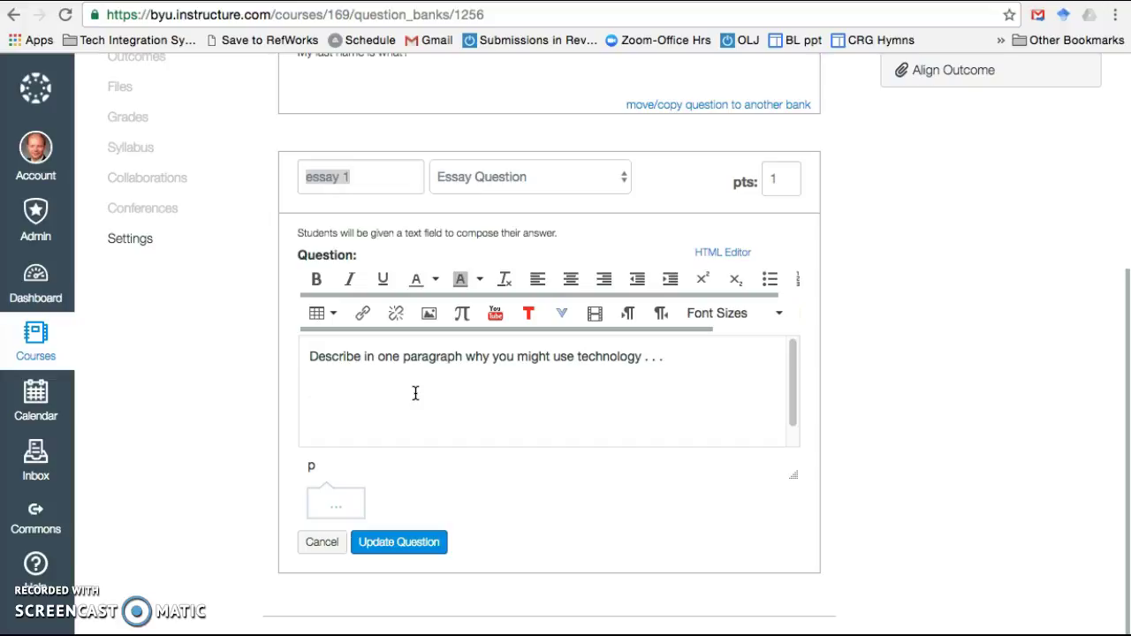
left_click(368, 412)
Open the Instructional Psychology & Technology site at education.byu.edu/ipt/ in a new browser tab.
key("ctrl+t")
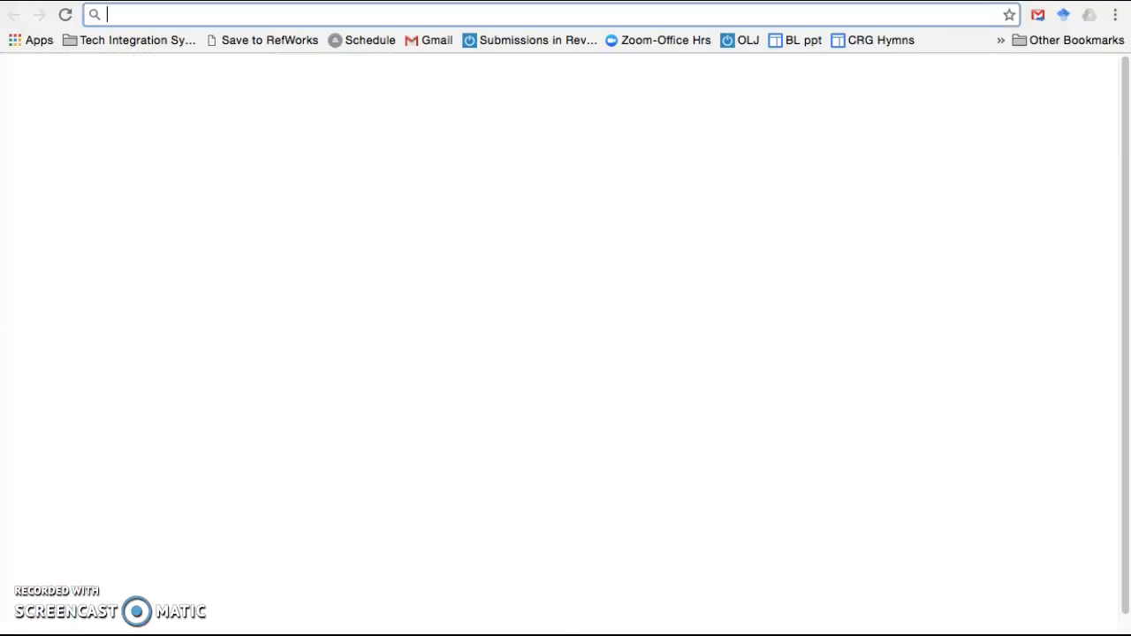
left_click(287, 324)
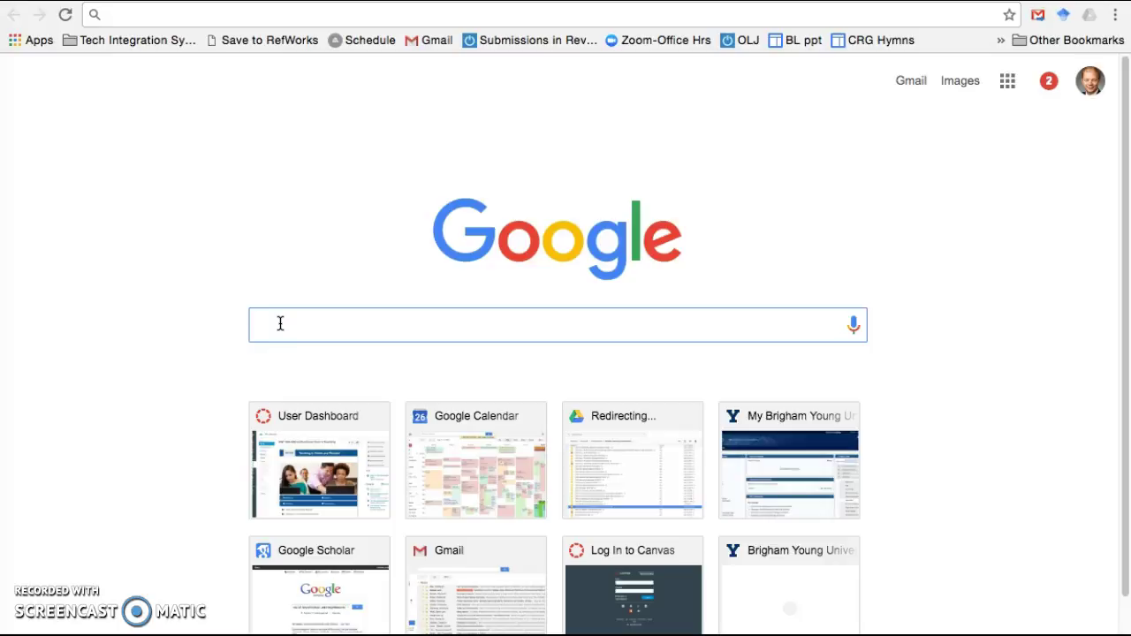
type("i")
key("BackSpace")
key("BackSpace")
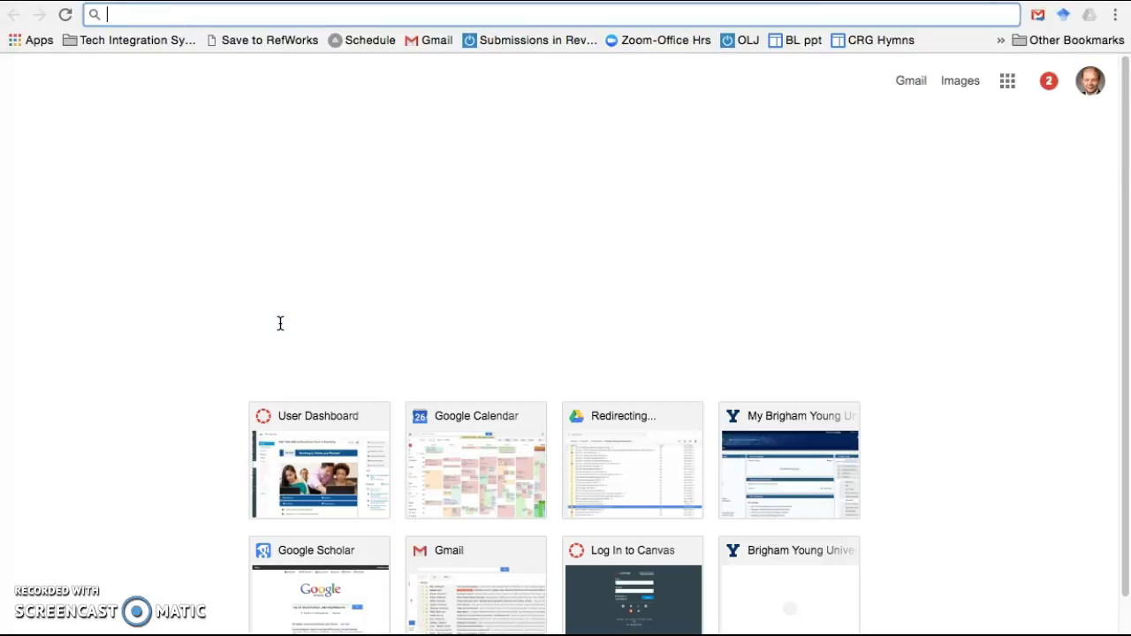
type("education")
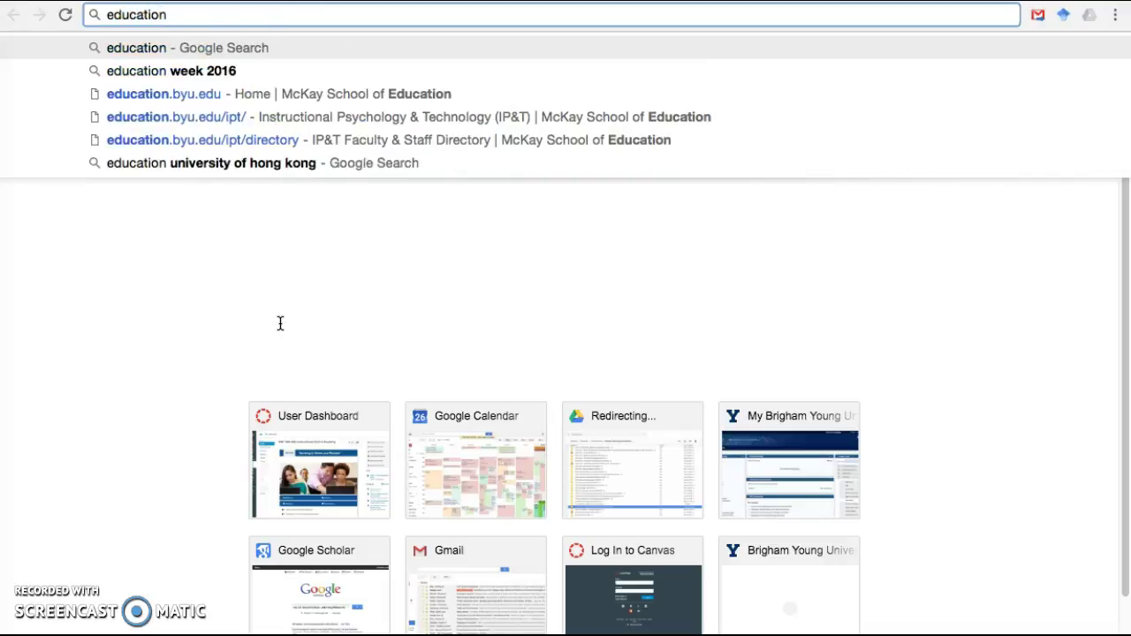
key("Down")
key("Down")
key("Down")
key("Return")
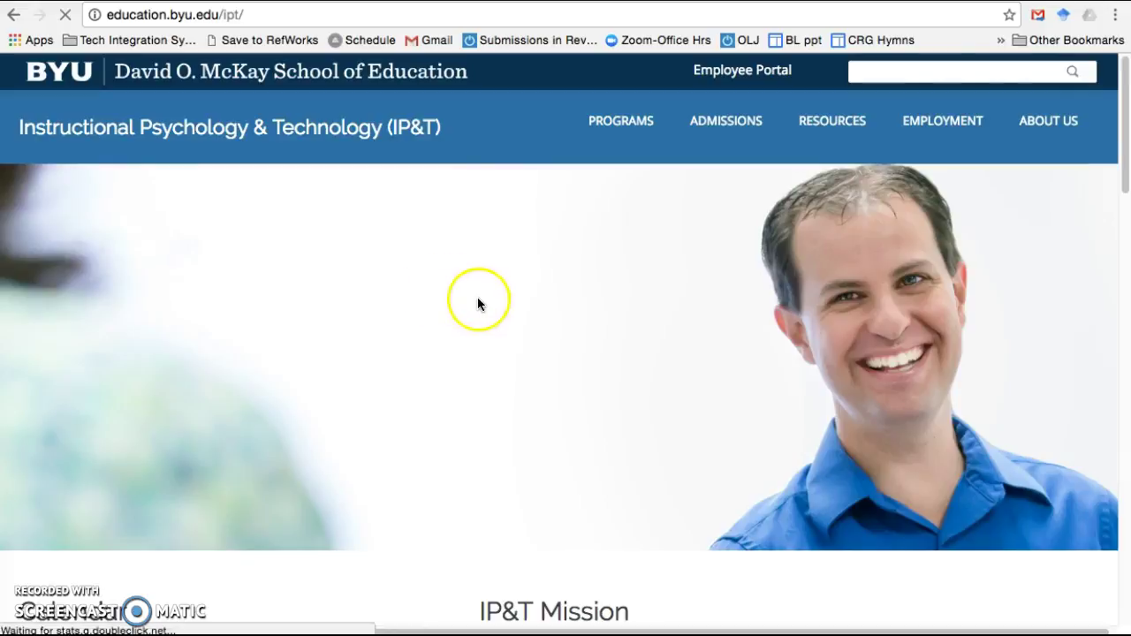
Open the department chair's profile from the site's Faculty & Staff Directory.
scroll(569, 319, "down", 2)
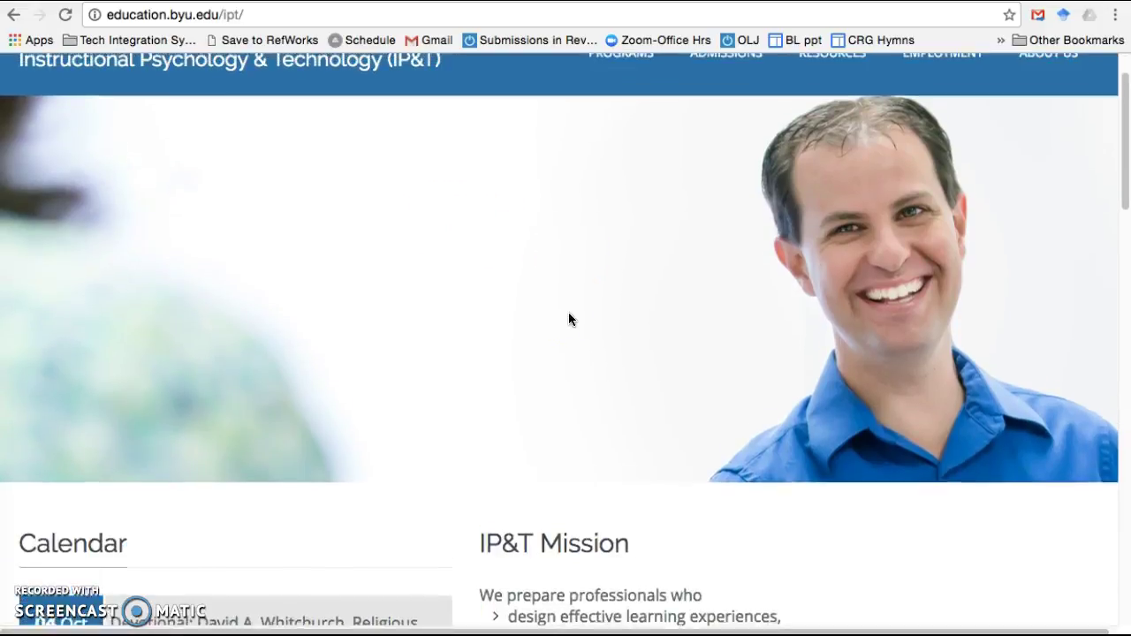
scroll(568, 319, "up", 2)
mouse_move(745, 122)
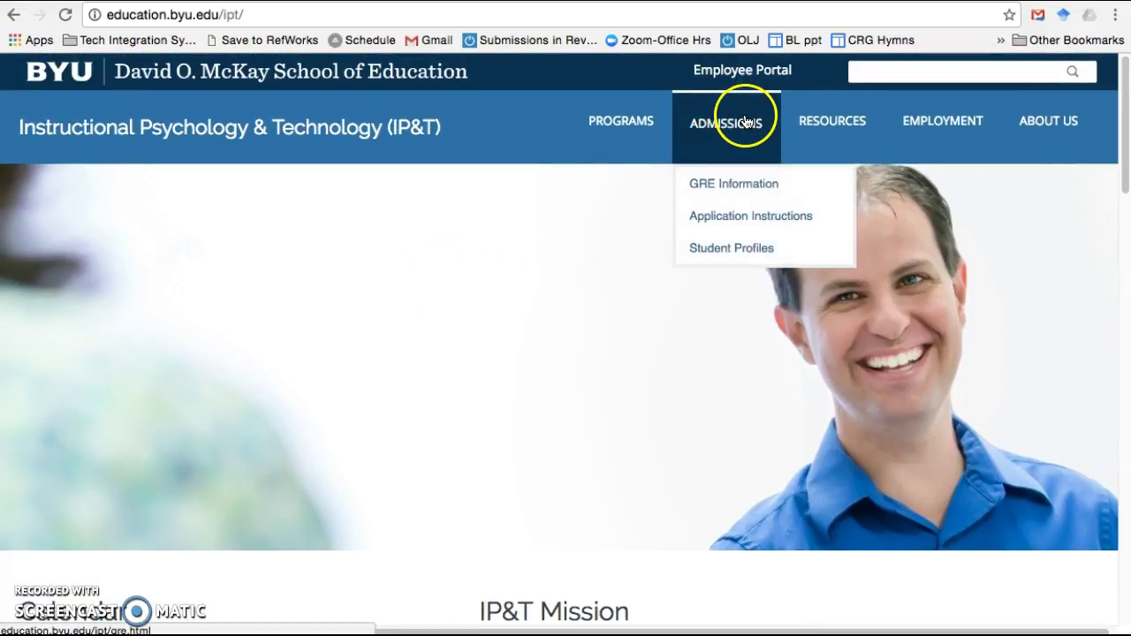
mouse_move(607, 119)
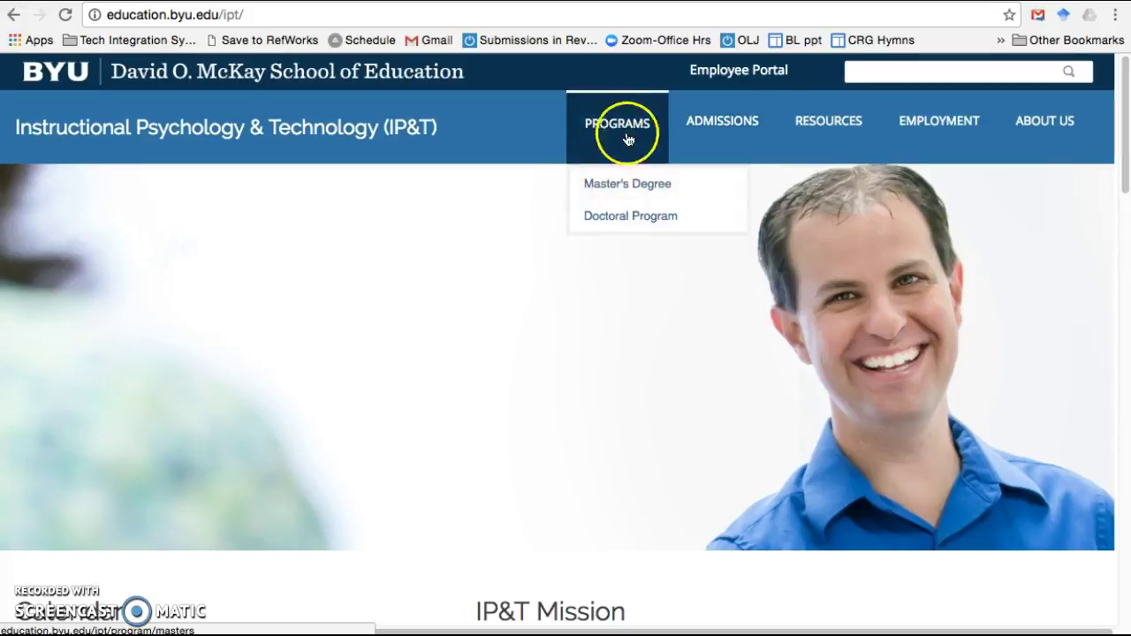
mouse_move(1036, 129)
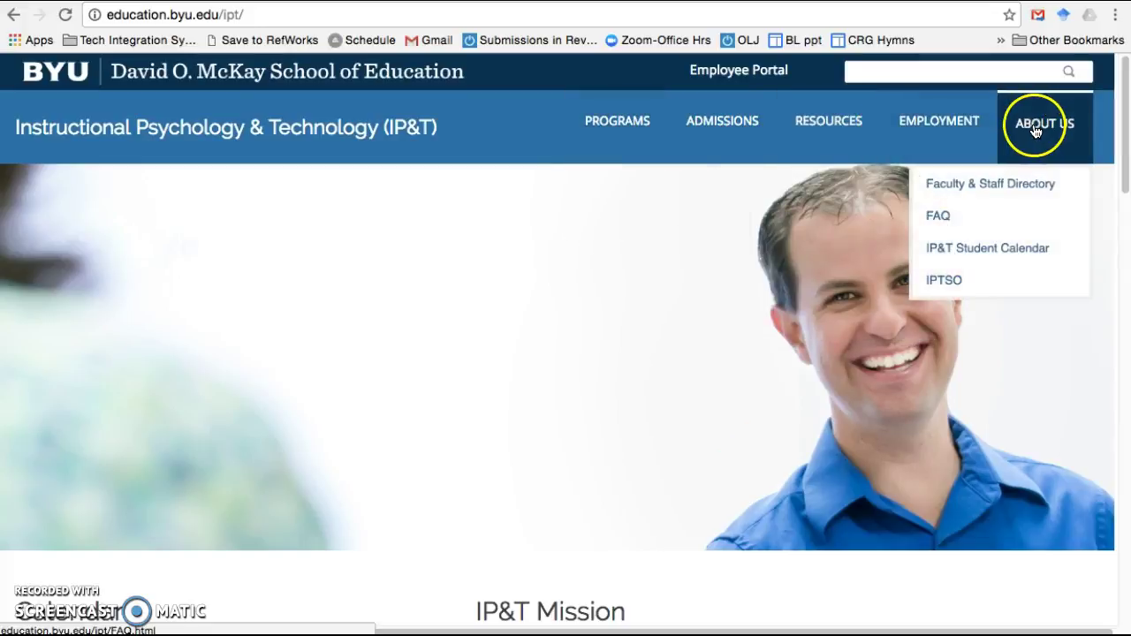
left_click(988, 184)
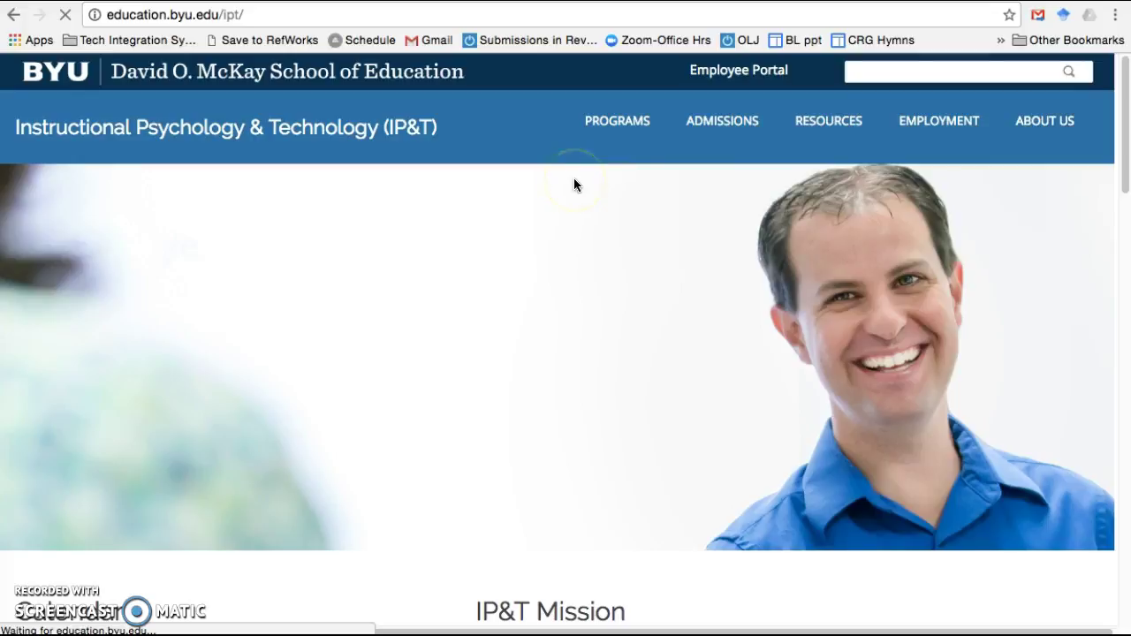
mouse_move(1043, 134)
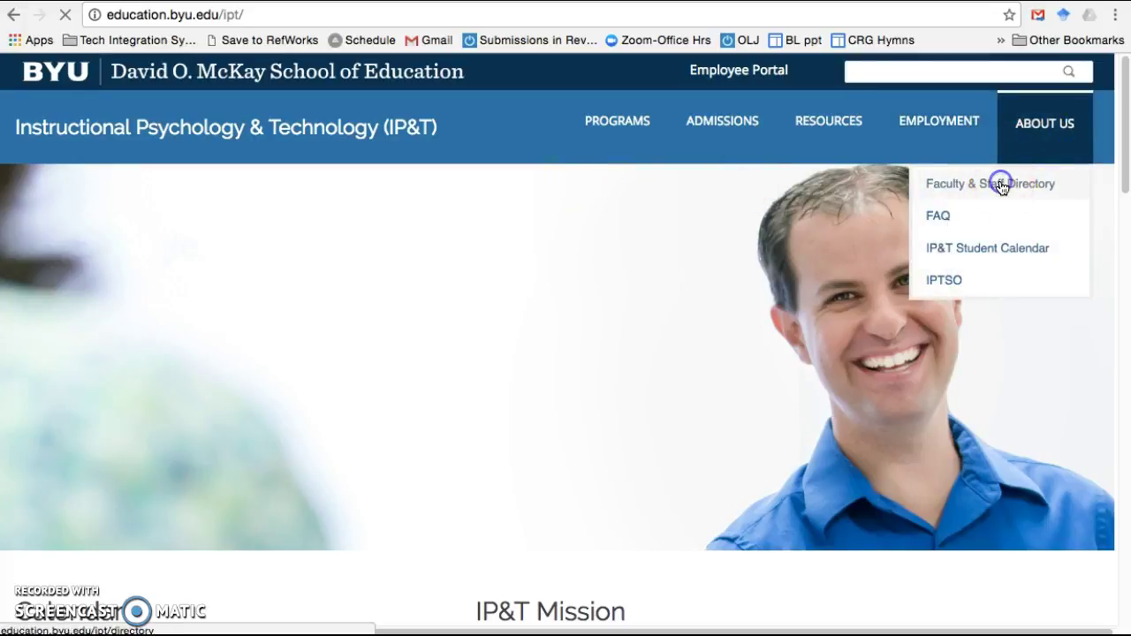
left_click(679, 234)
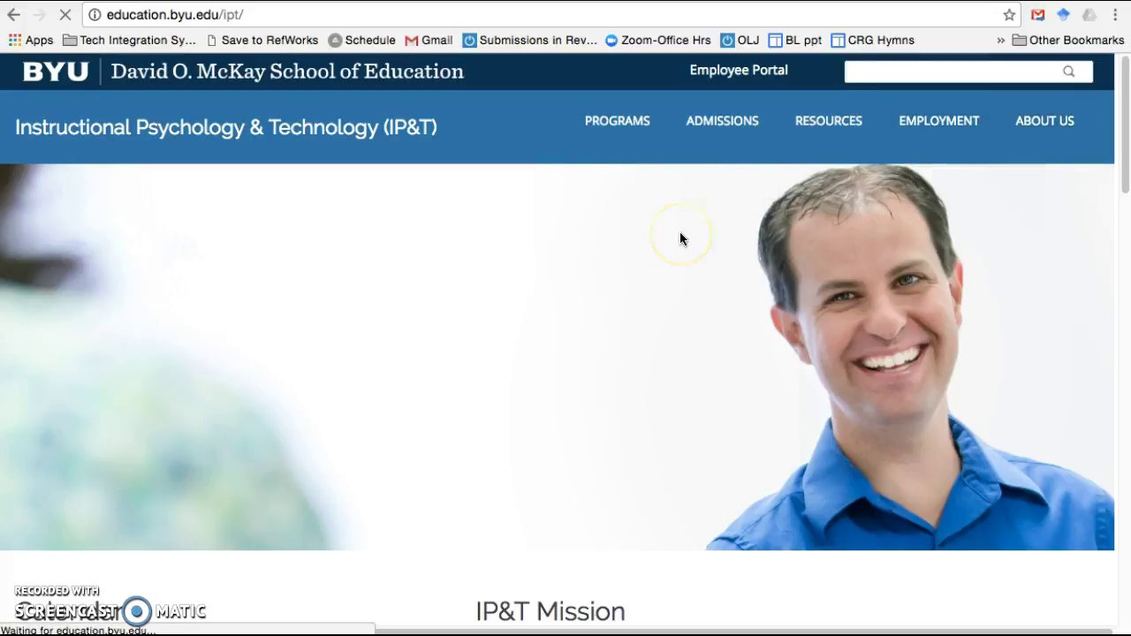
left_click(861, 284)
right_click(895, 286)
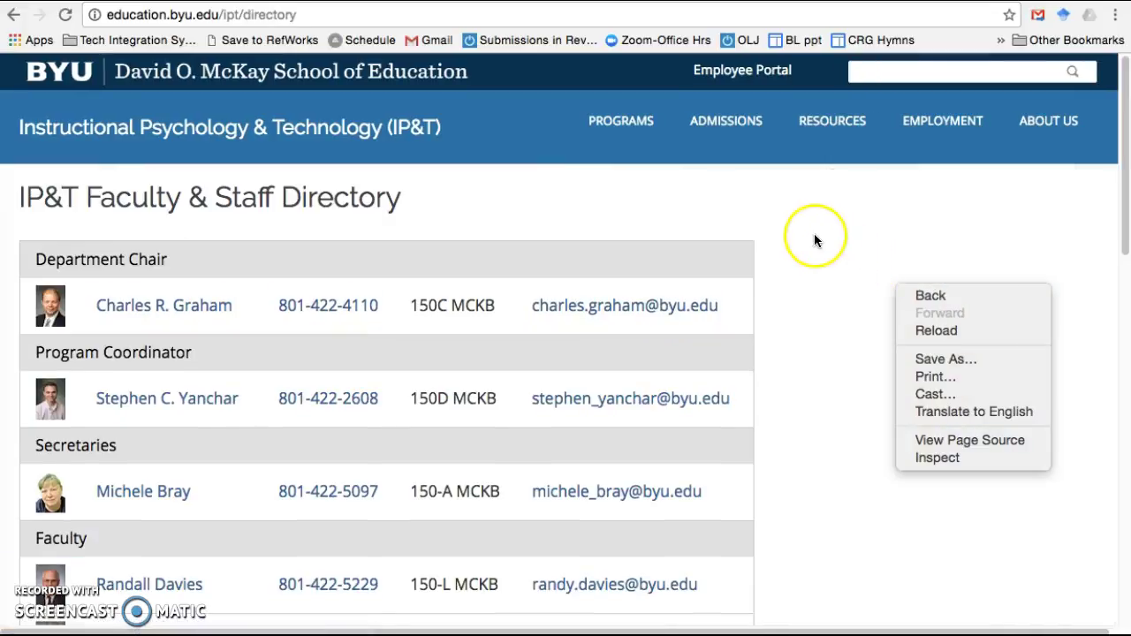
left_click(814, 235)
left_click(149, 309)
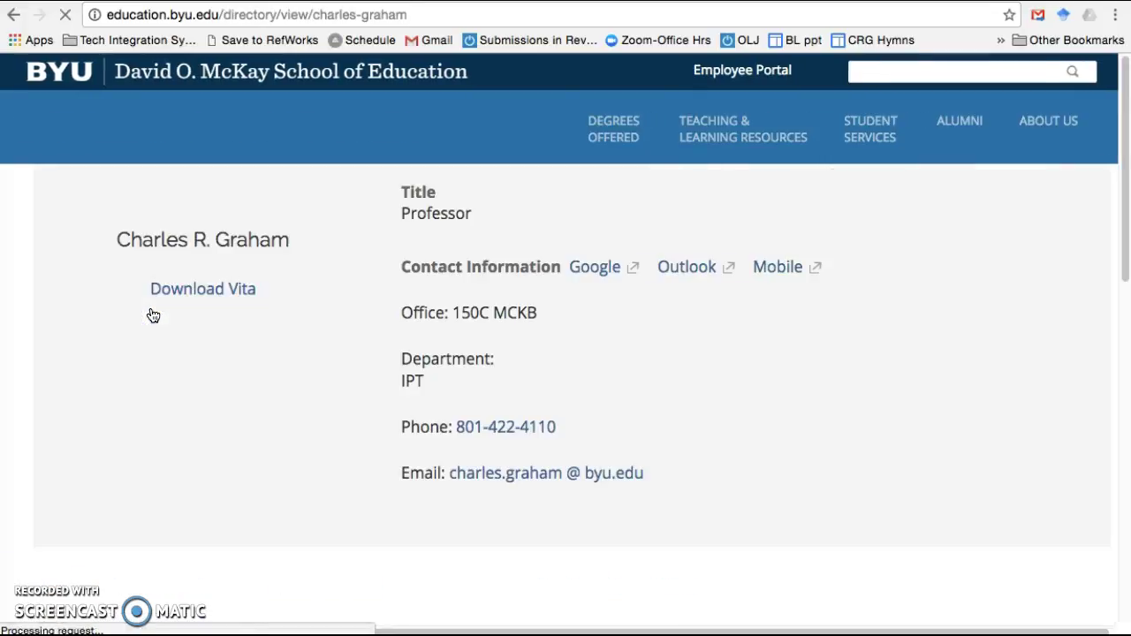
Open the profile portrait in its own tab, copy the image address and return to the essay 1 question in Canvas.
right_click(181, 295)
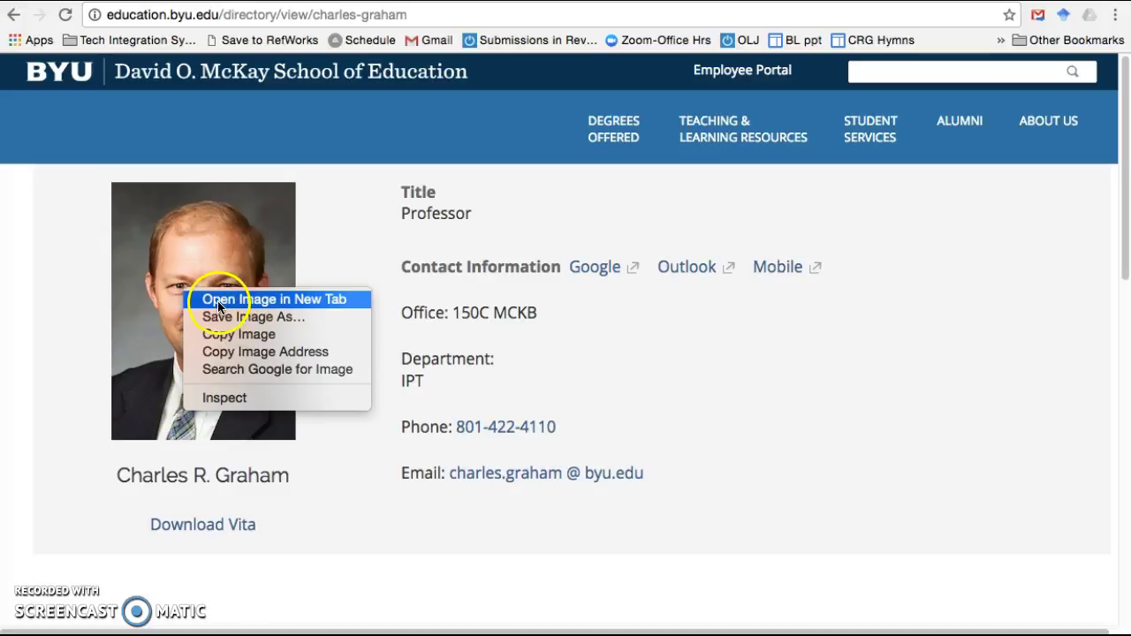
left_click(220, 305)
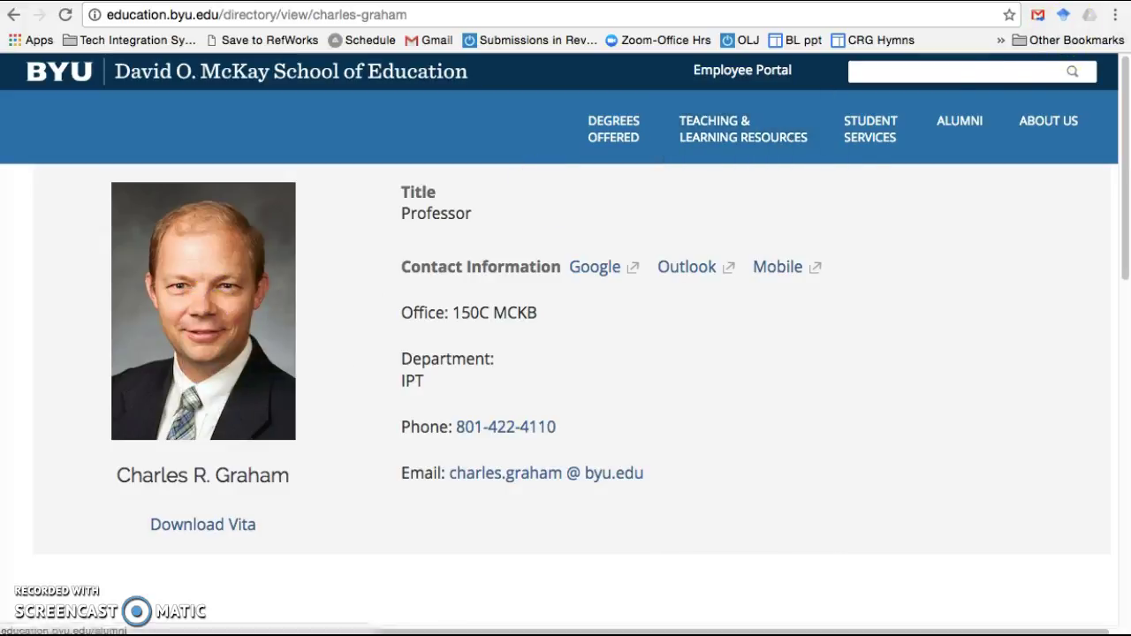
key("ctrl+Tab")
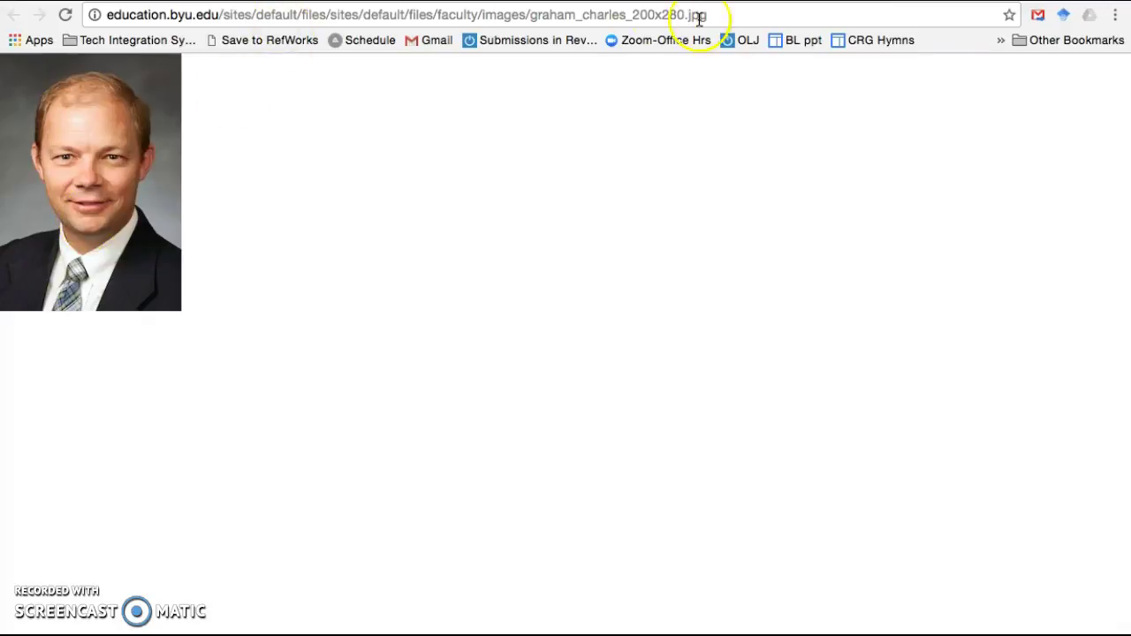
left_click(726, 16)
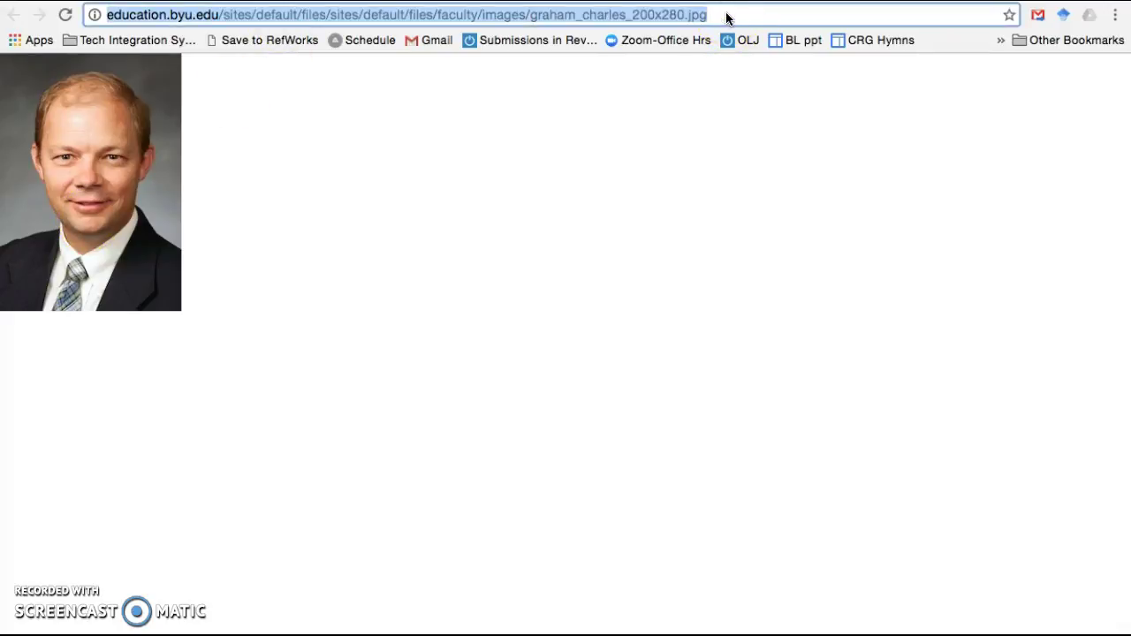
key("super+w")
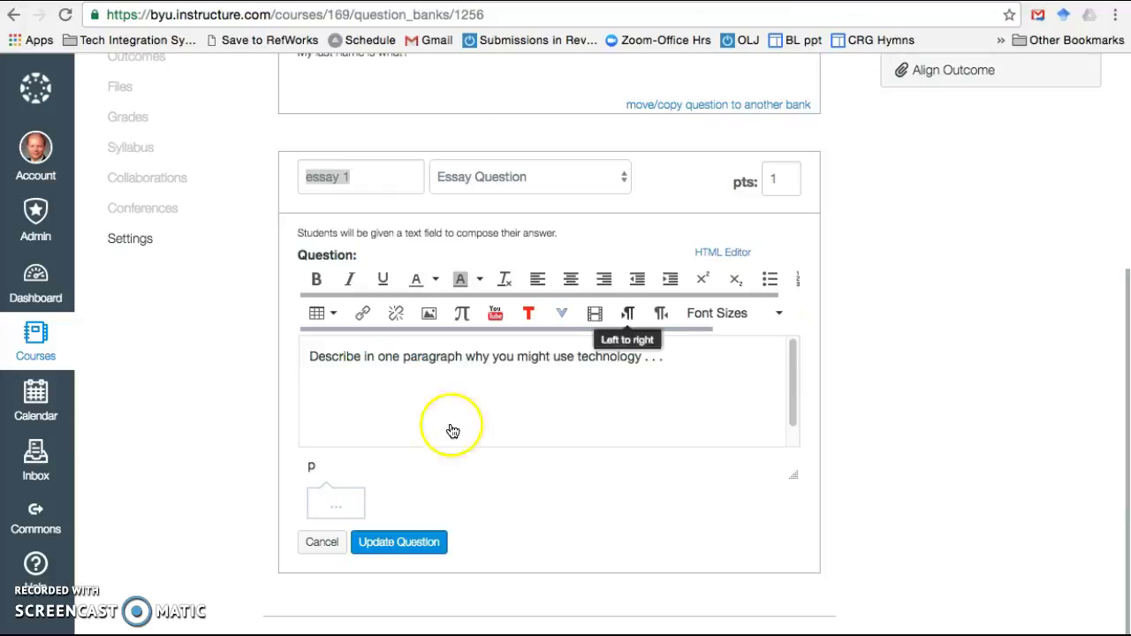
Start inserting an image below the essay question text, using the copied portrait address as its URL source.
left_click(311, 405)
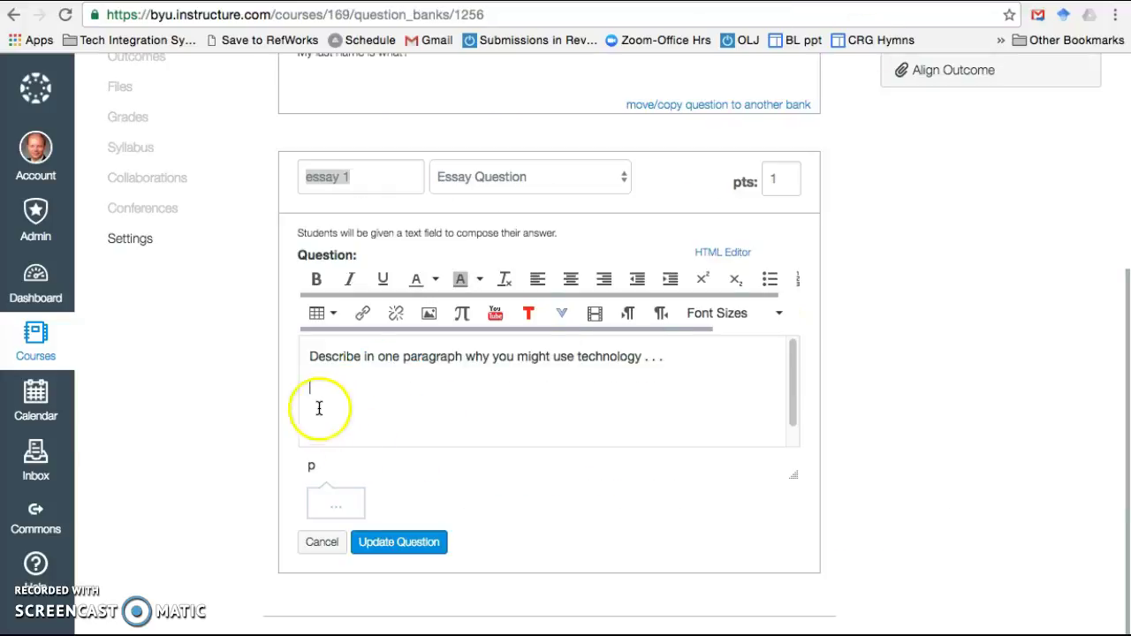
left_click(429, 317)
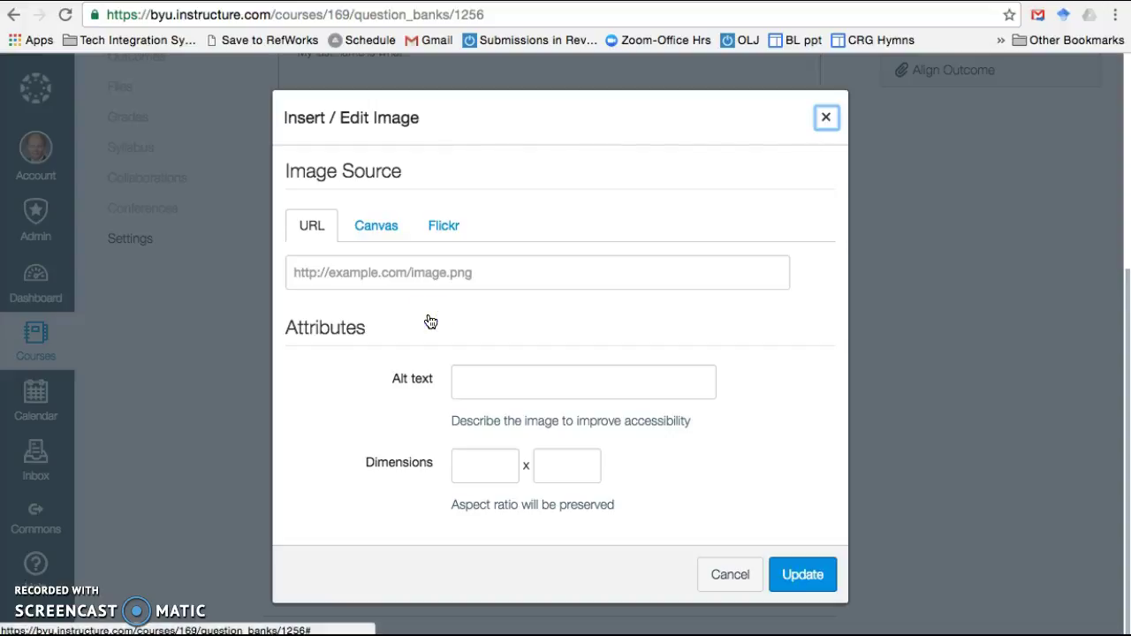
left_click(376, 244)
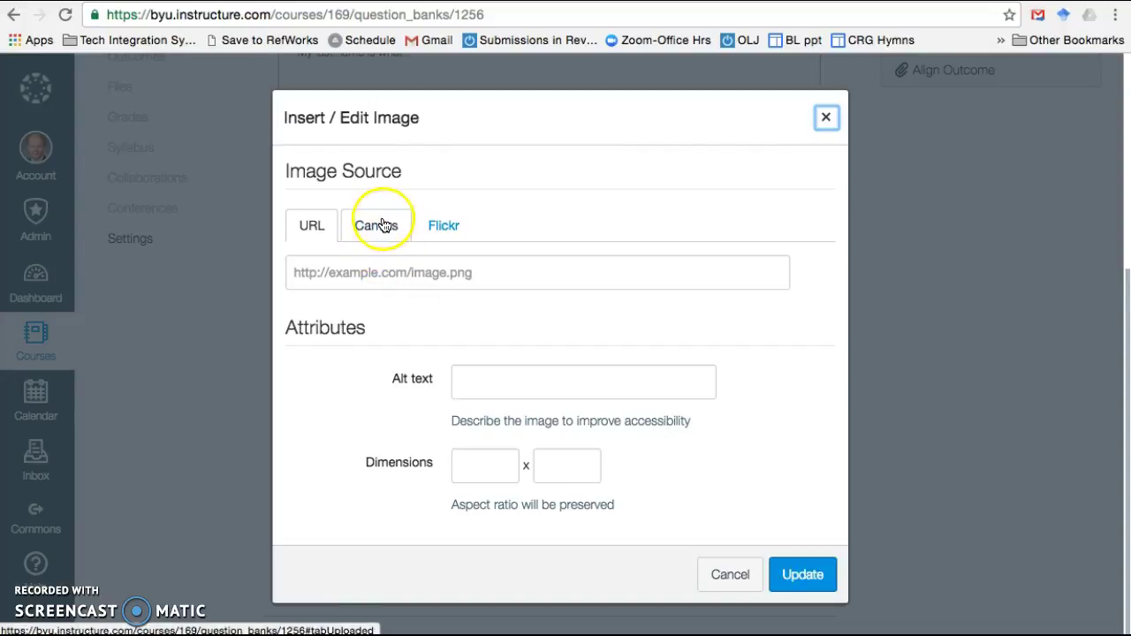
left_click(308, 227)
left_click(488, 271)
key("super+v")
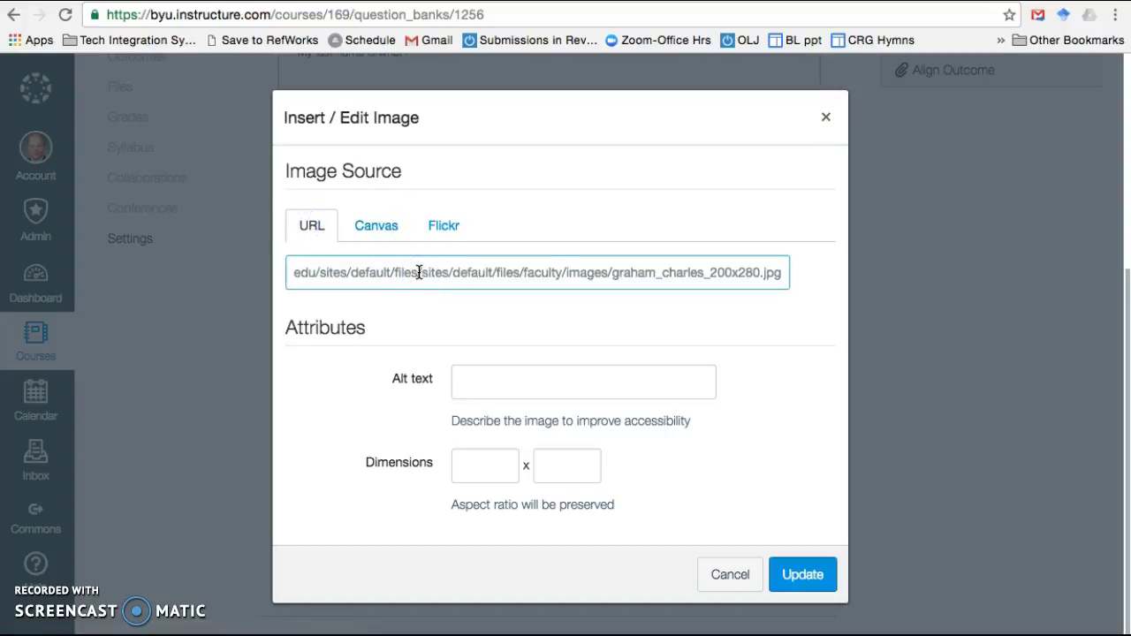
Add alt text consisting of the person's last name plus "image" and insert the portrait into the question.
left_click(475, 384)
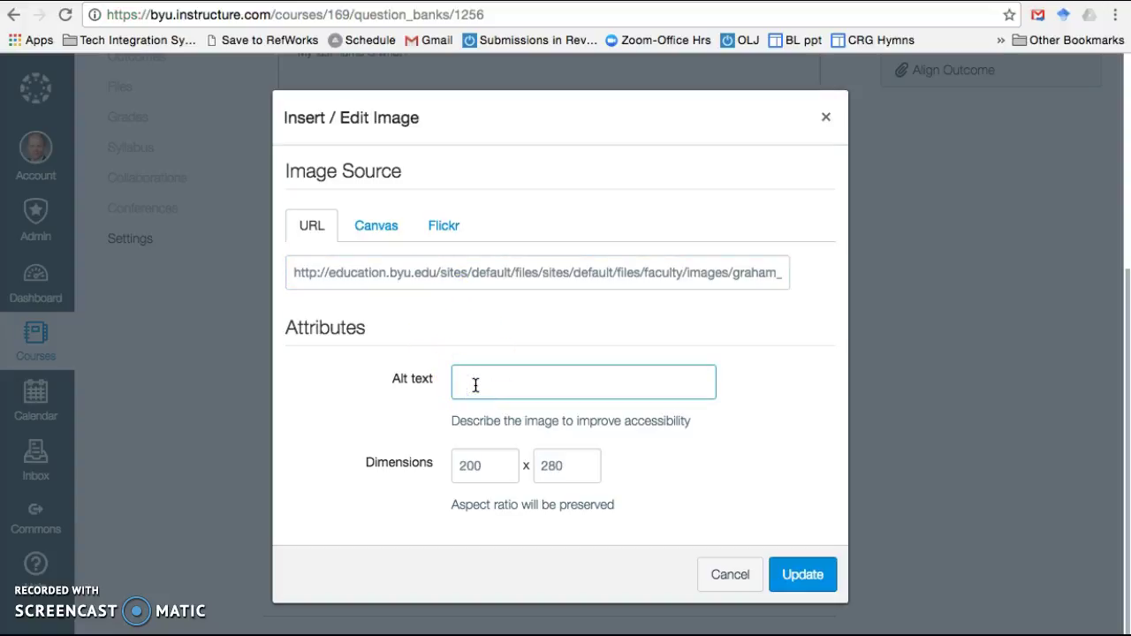
type("Graham image")
left_click(485, 468)
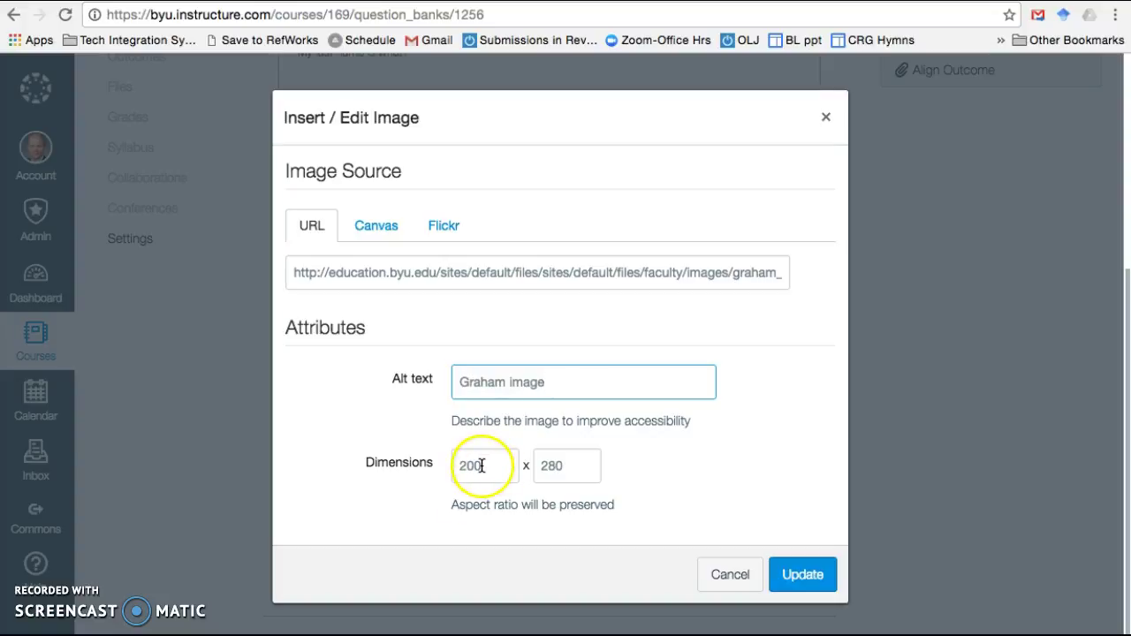
left_click(808, 574)
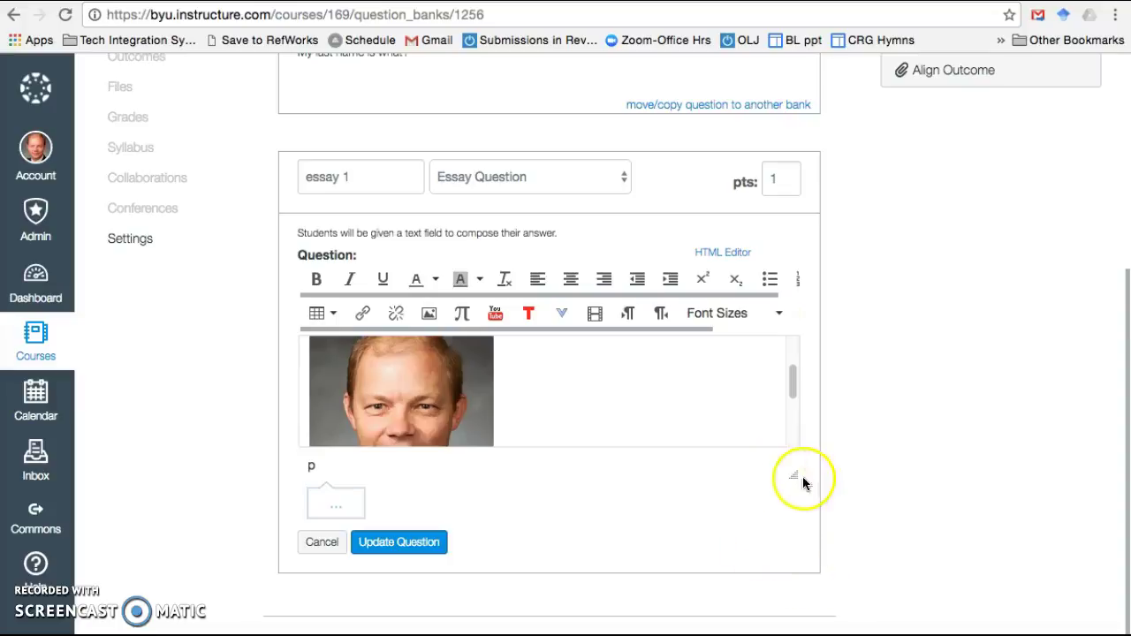
Enlarge the question's text area and shrink the inserted portrait proportionally to about three quarters of its size.
left_click_drag(799, 500, 795, 634)
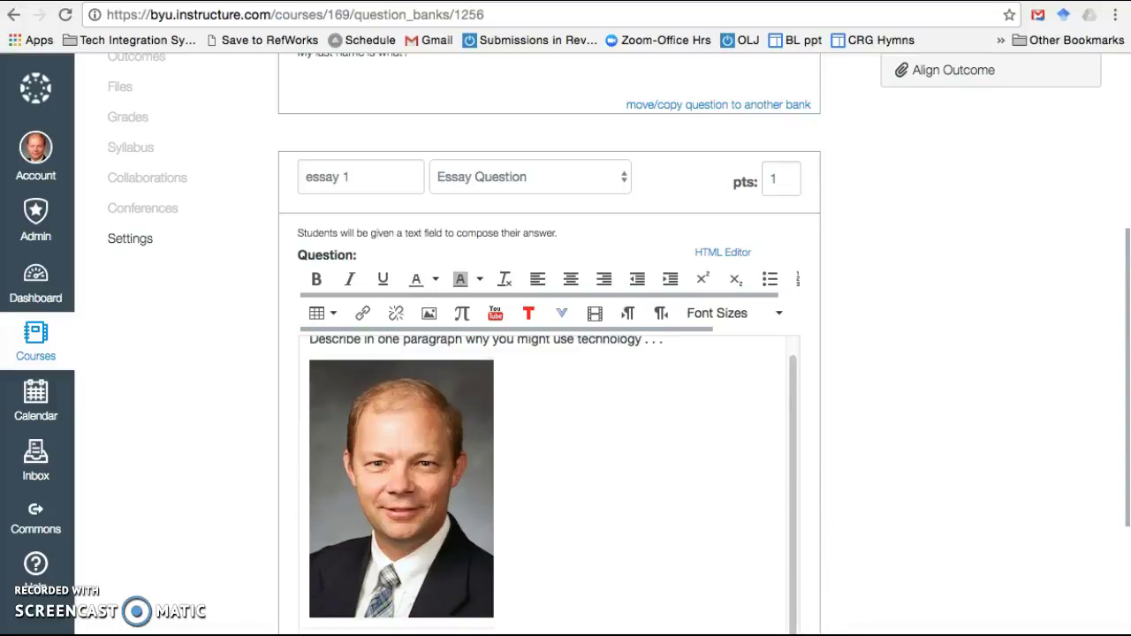
mouse_move(797, 519)
left_mouse_down()
mouse_move(790, 409)
mouse_move(796, 537)
left_mouse_up()
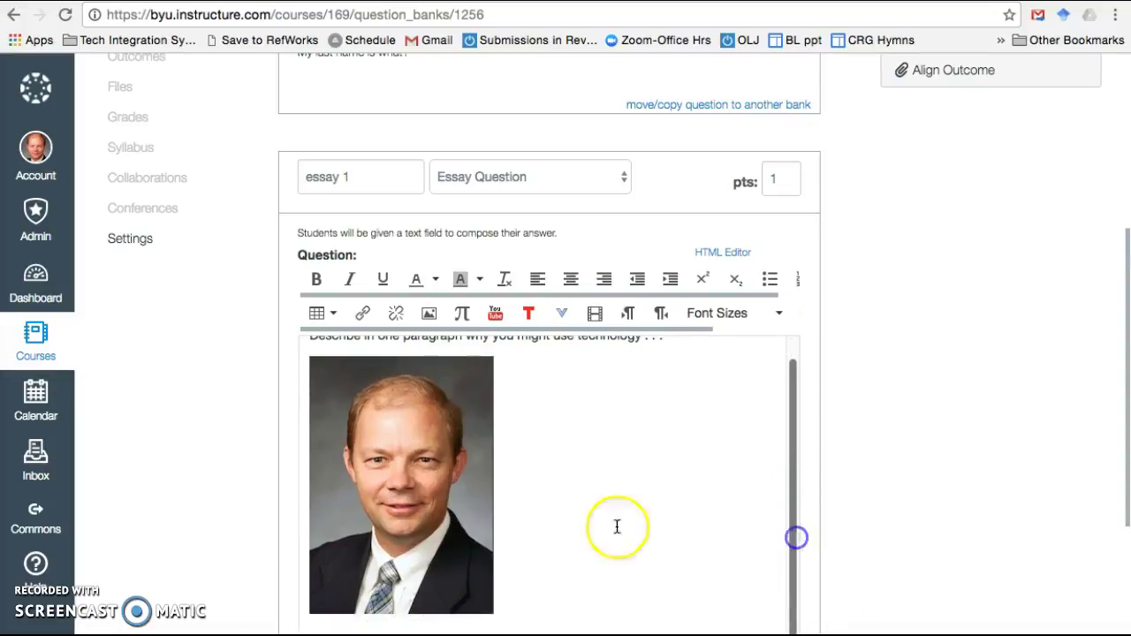
left_click(464, 525)
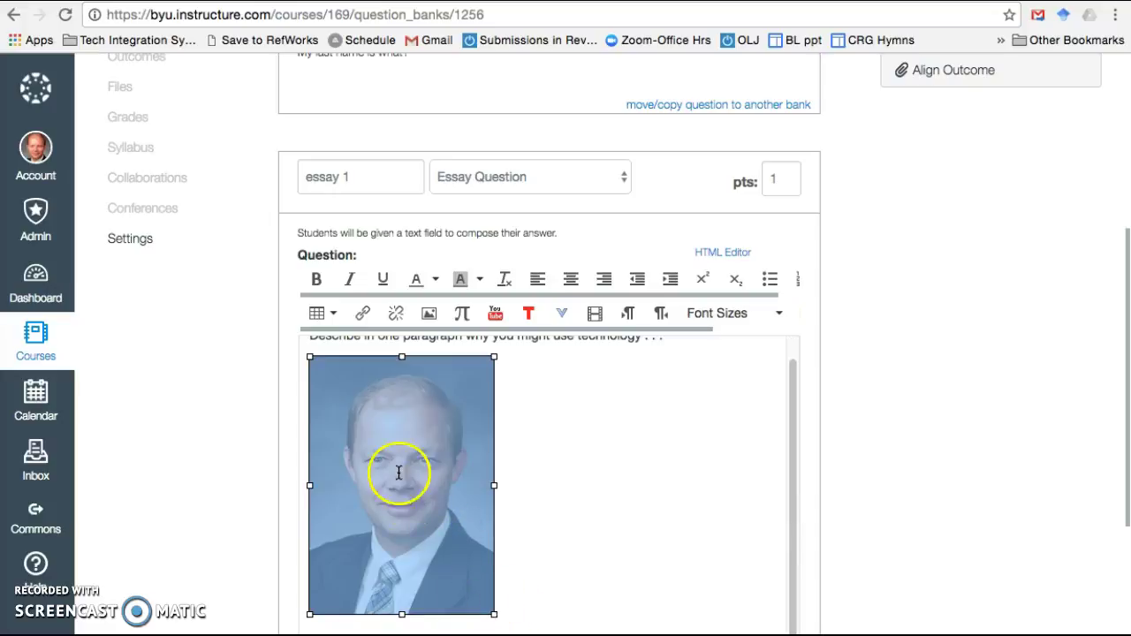
left_click_drag(492, 613, 458, 543)
scroll(596, 472, "down", 3)
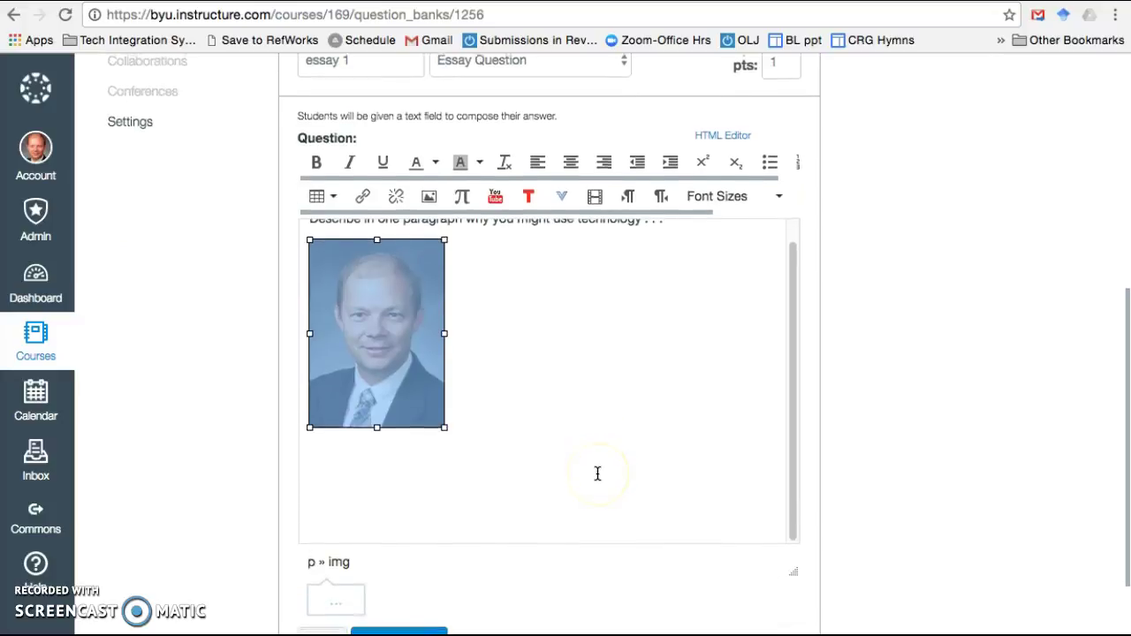
scroll(597, 474, "up", 2)
Check the image reference examples on the 2.2 Developing Online Assessments page and add the line "[see image references]" below the portrait.
left_click(345, 482)
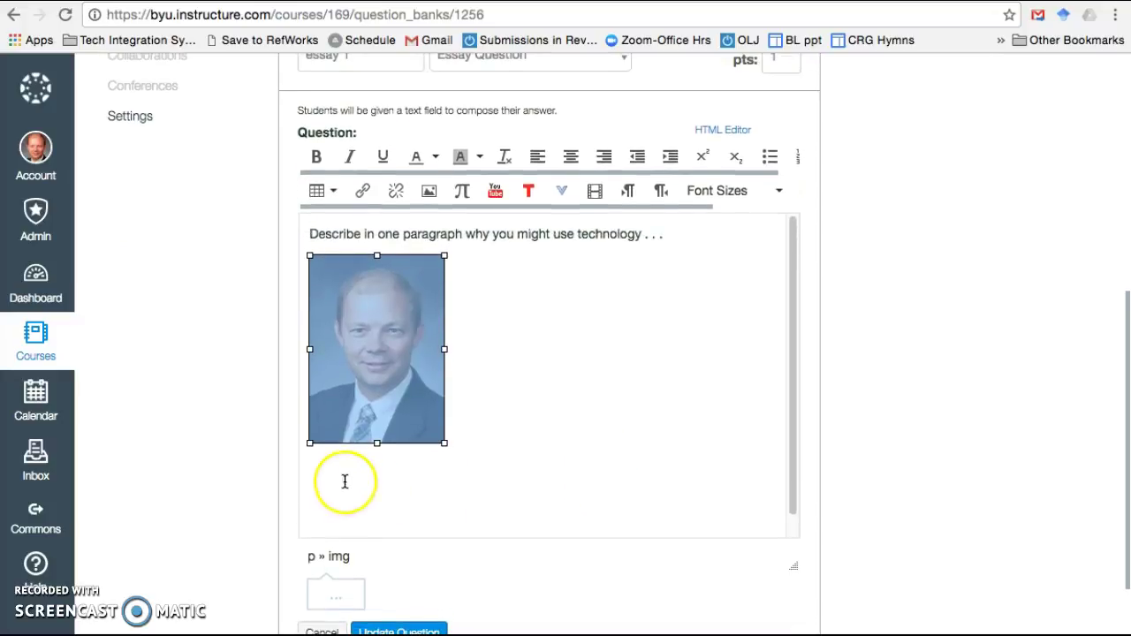
left_click(470, 458)
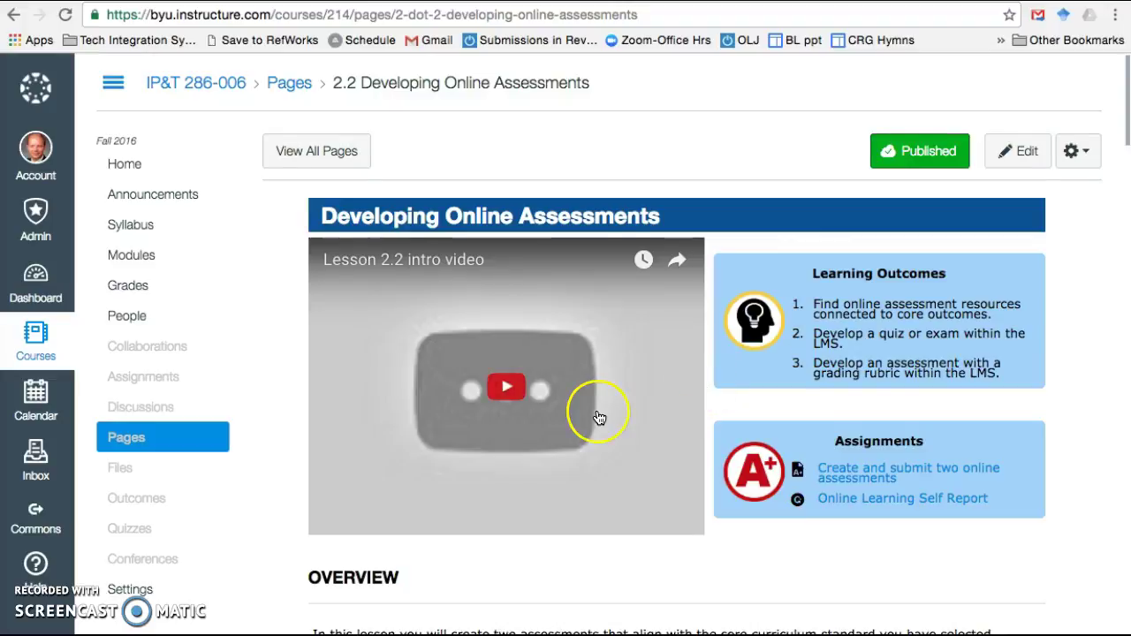
scroll(596, 415, "down", 10)
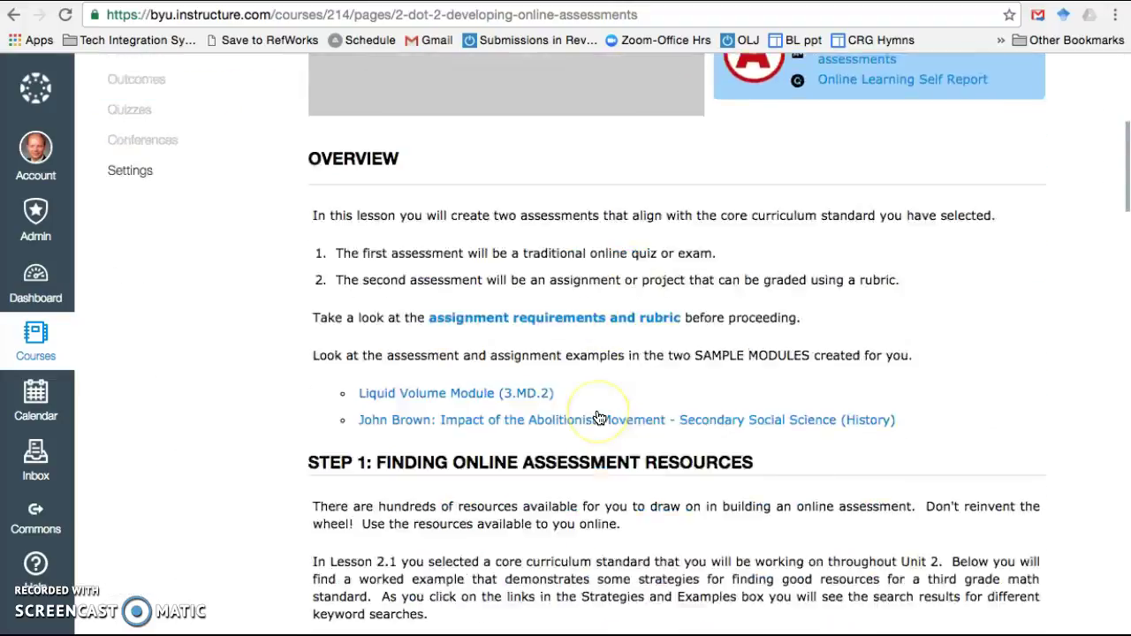
scroll(598, 418, "down", 15)
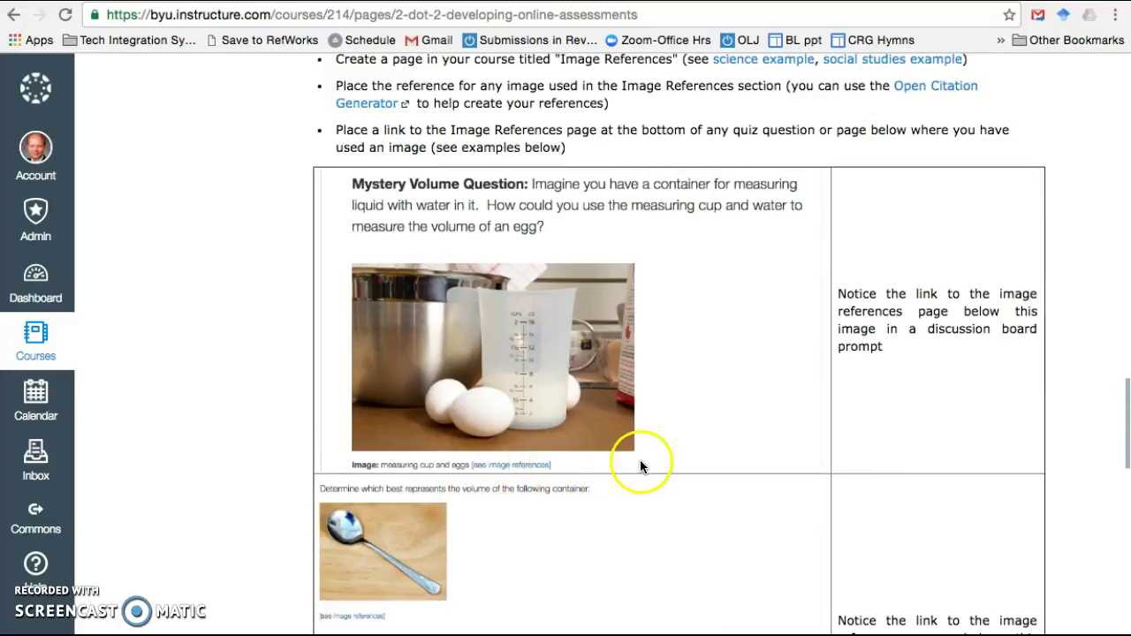
scroll(640, 459, "down", 1)
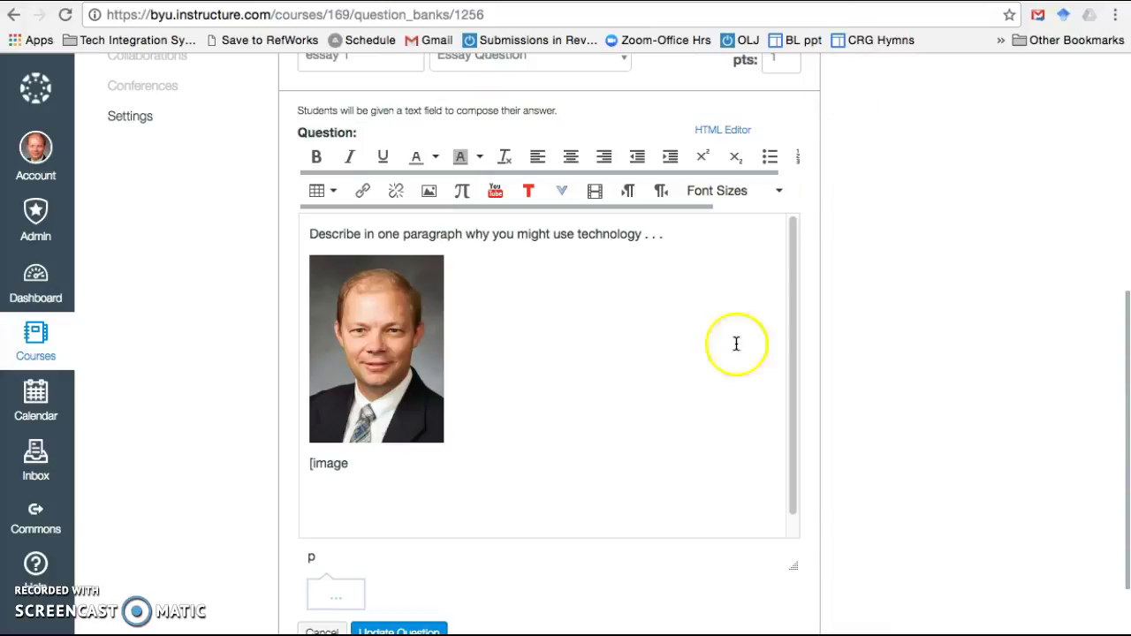
left_click_drag(369, 471, 312, 463)
key("BackSpace")
type("see image references]")
left_click_drag(308, 462, 439, 465)
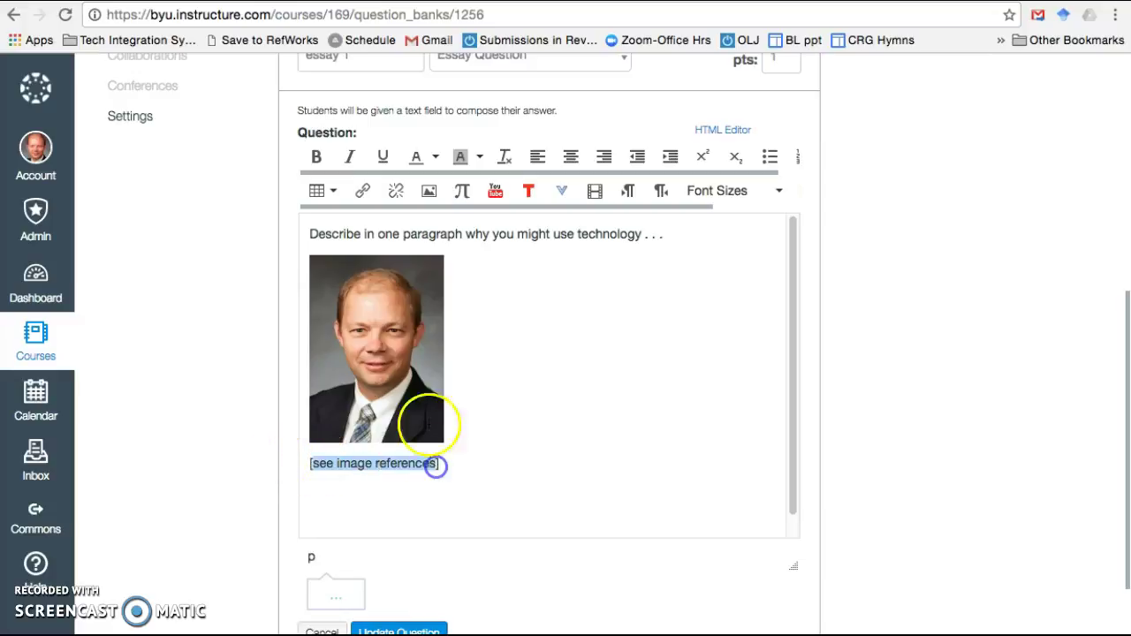
left_click(361, 193)
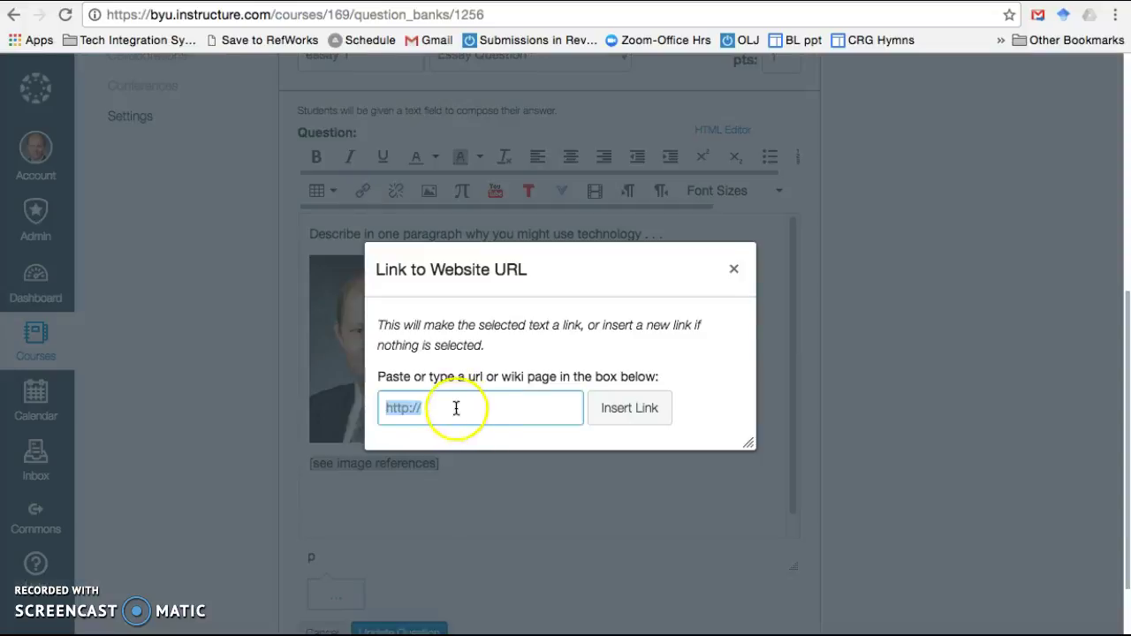
left_click(734, 269)
Save the updated essay 1 question with its portrait and reference note in the question bank.
scroll(876, 351, "down", 2)
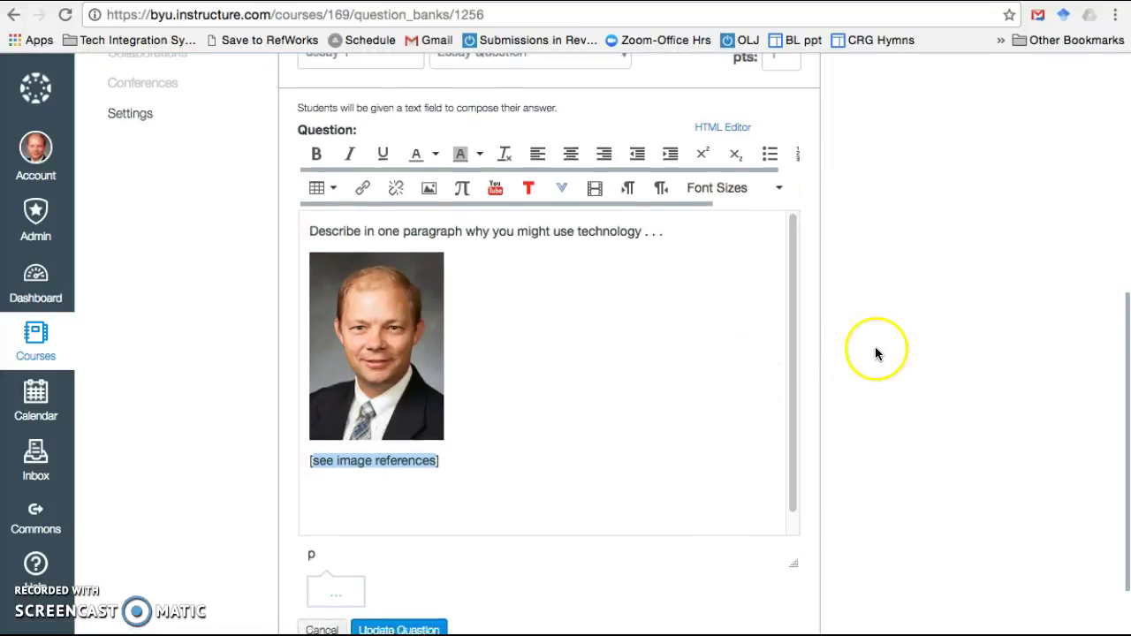
left_click(416, 543)
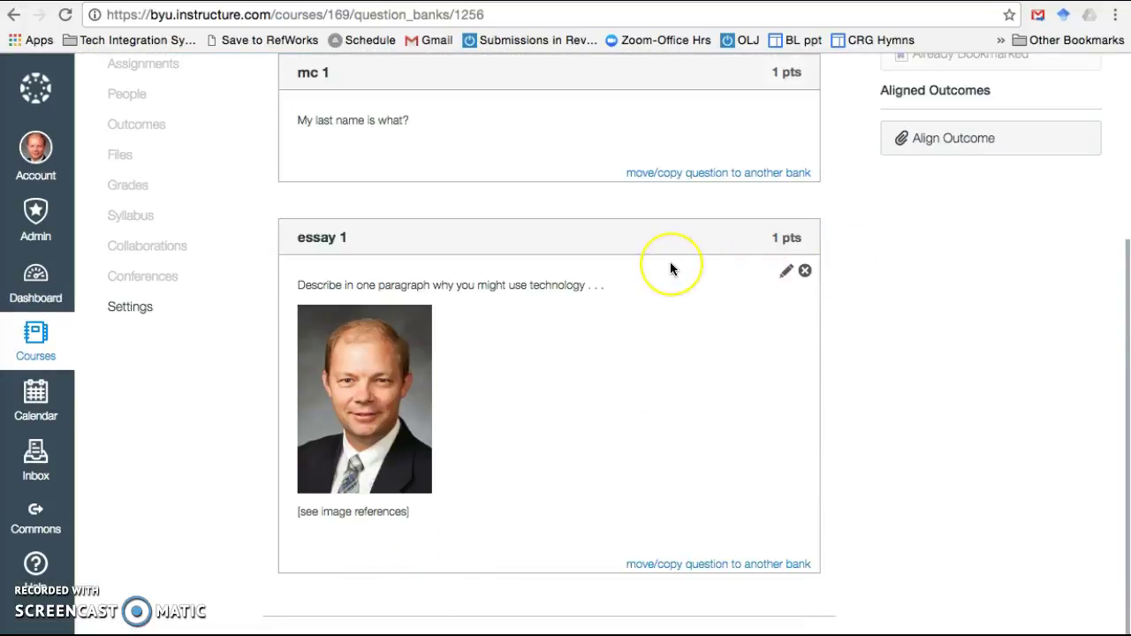
scroll(670, 261, "up", 2)
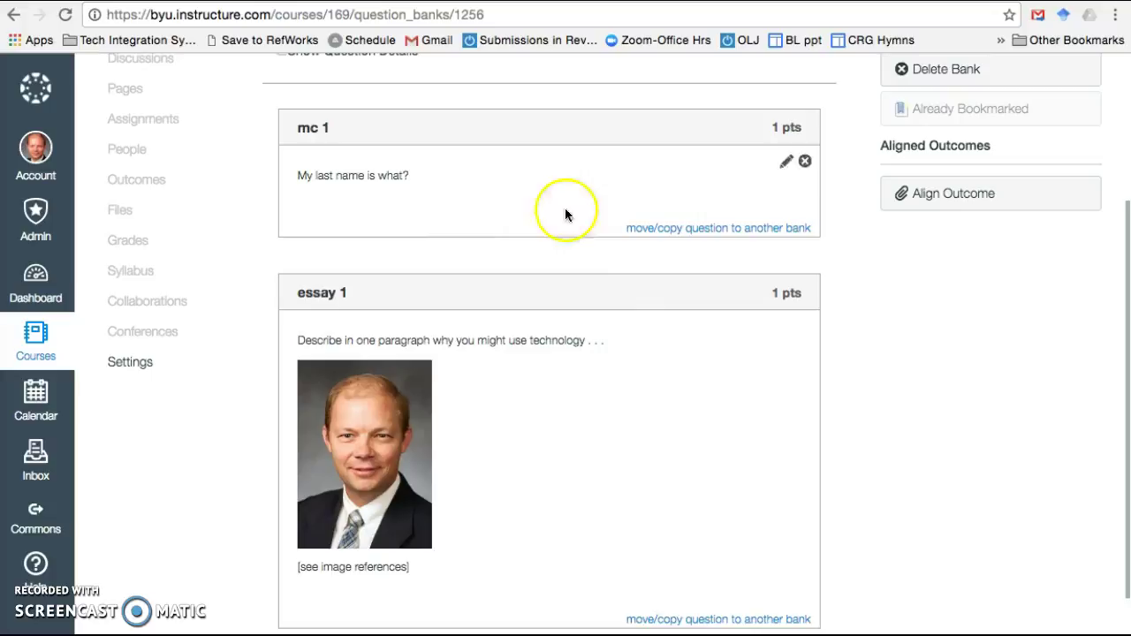
Create a new quiz in the SampleModule course and replace its placeholder title.
scroll(496, 328, "up", 5)
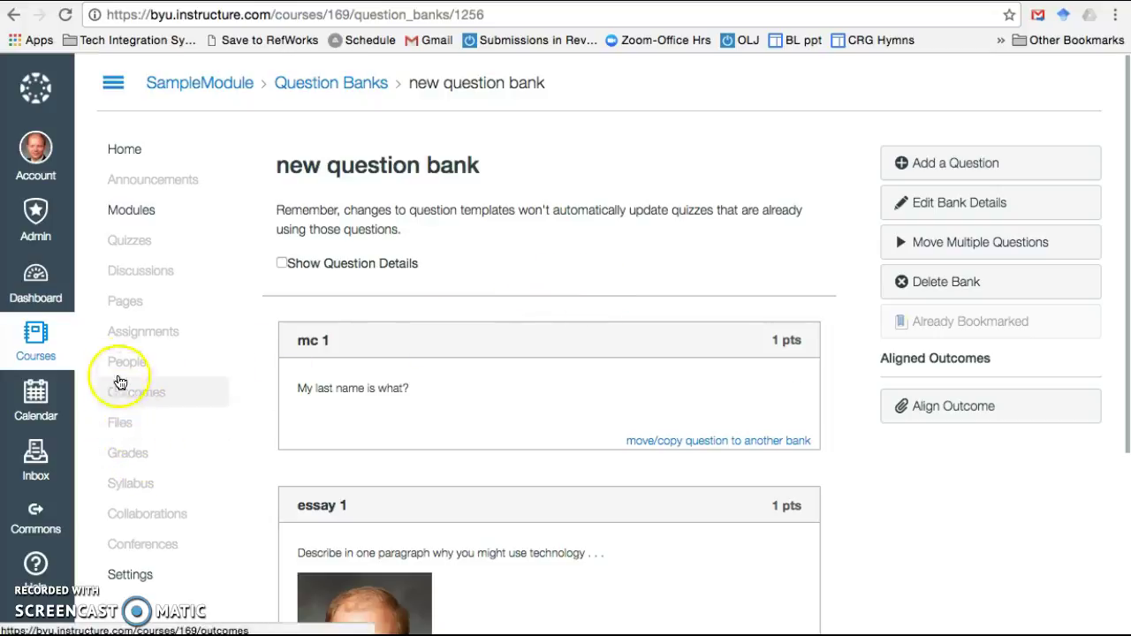
left_click(128, 245)
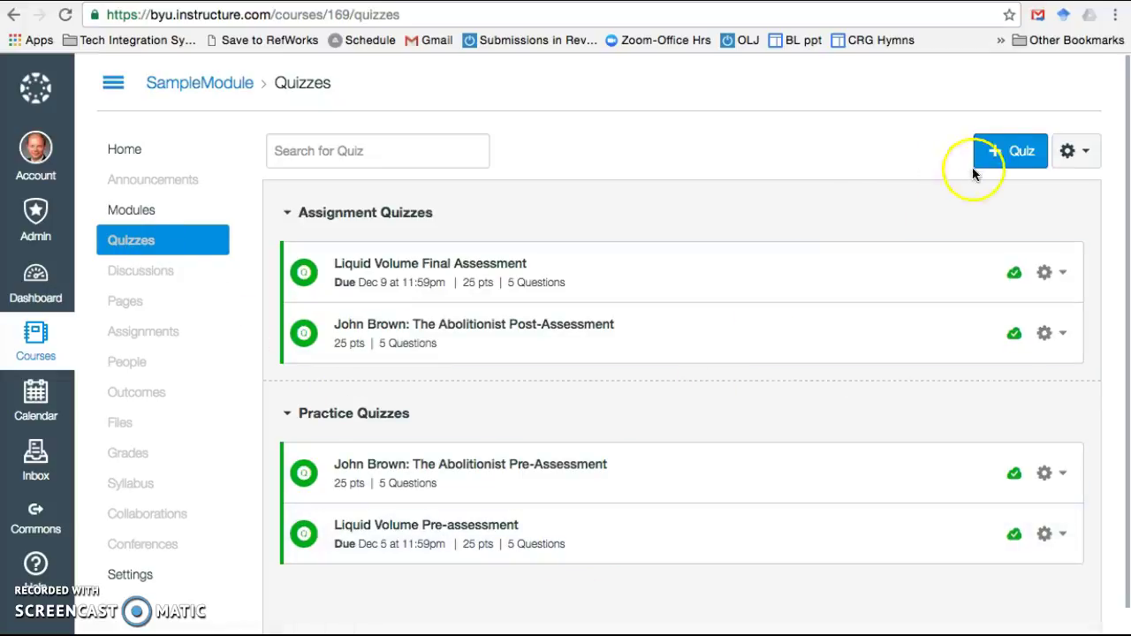
left_click(1003, 158)
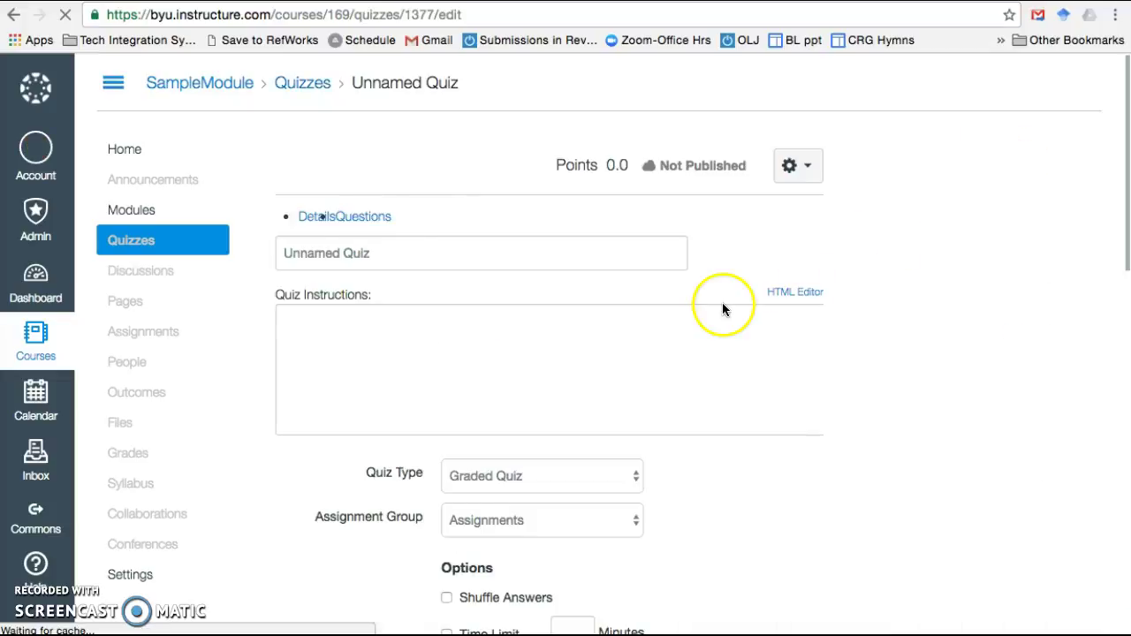
left_click_drag(384, 276, 261, 277)
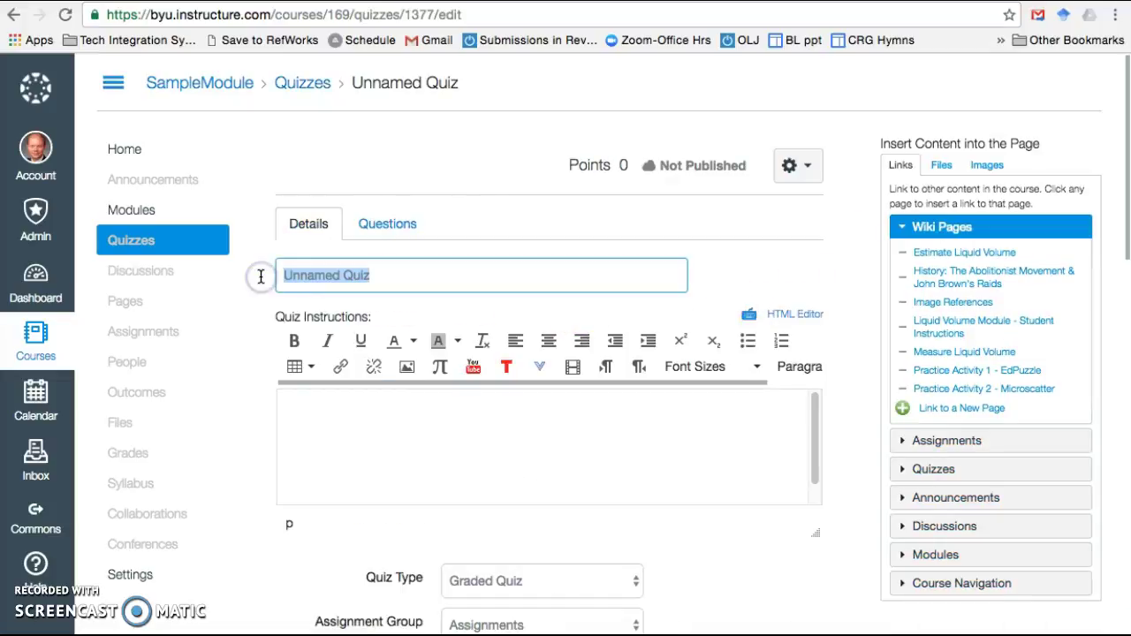
type("ne")
Add a question group to the quiz linked to the bank "new question bank", picking 1 question at 5 points per question.
left_click(386, 226)
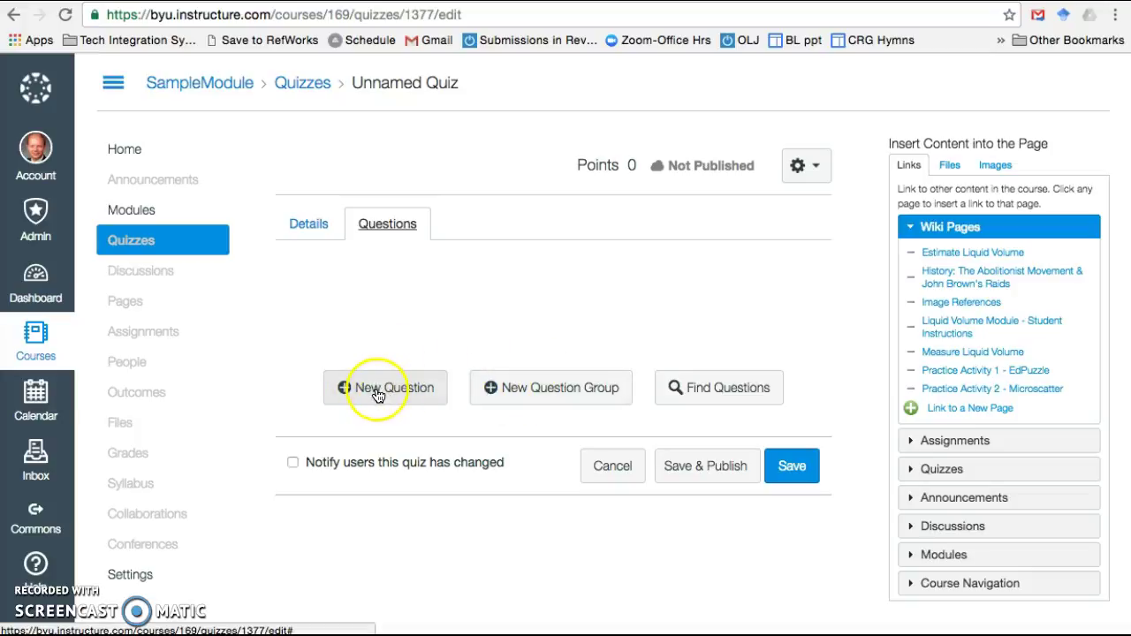
left_click(557, 389)
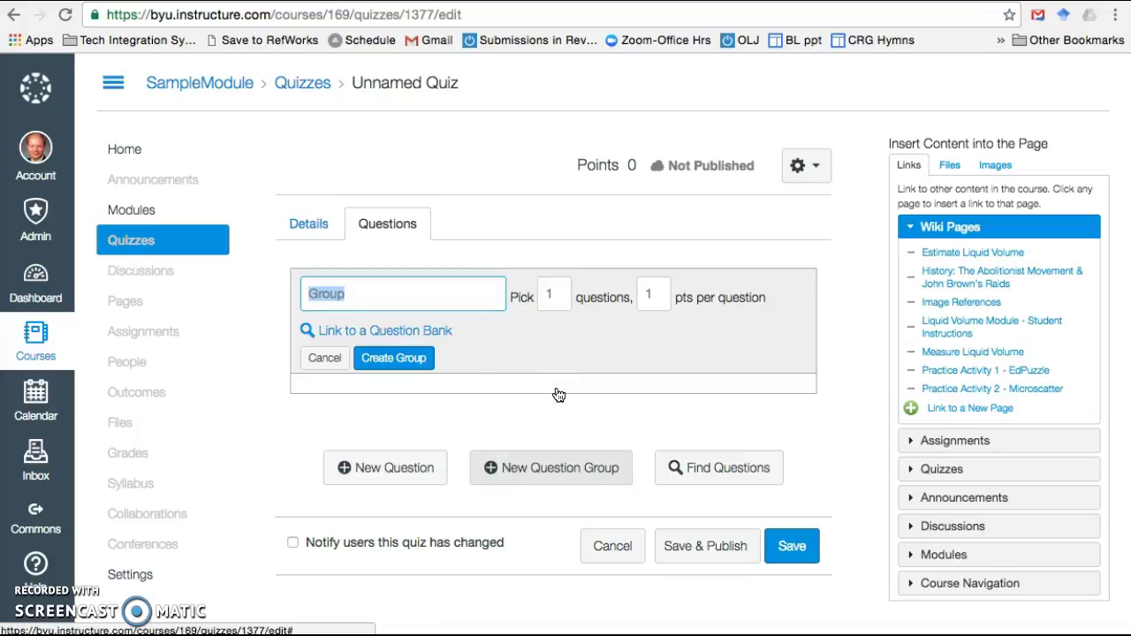
left_click(380, 356)
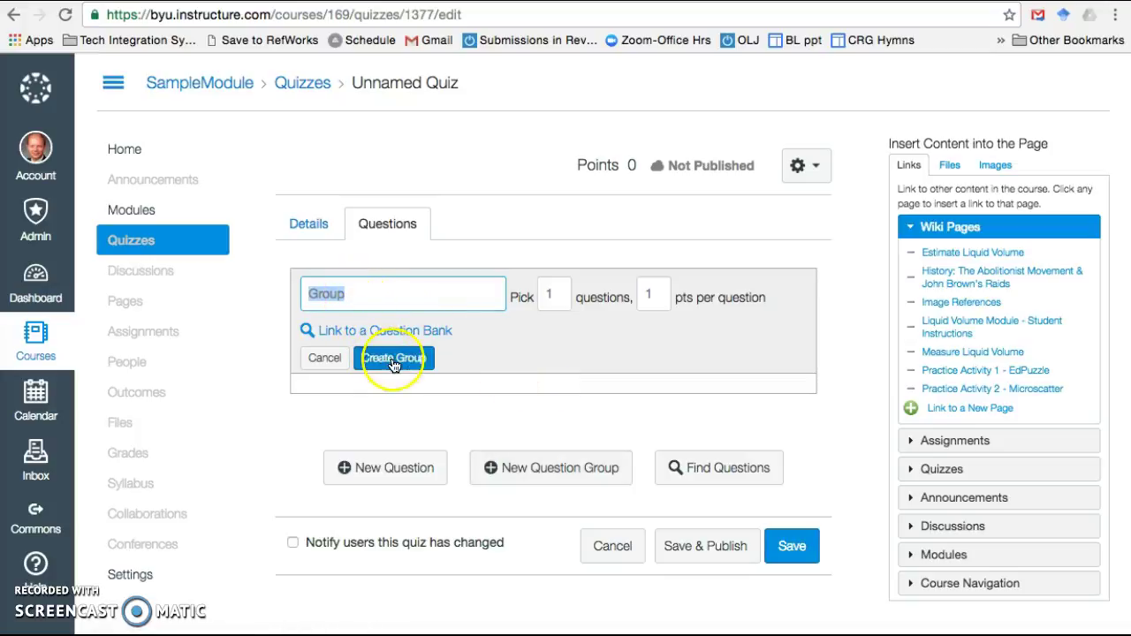
left_click(358, 331)
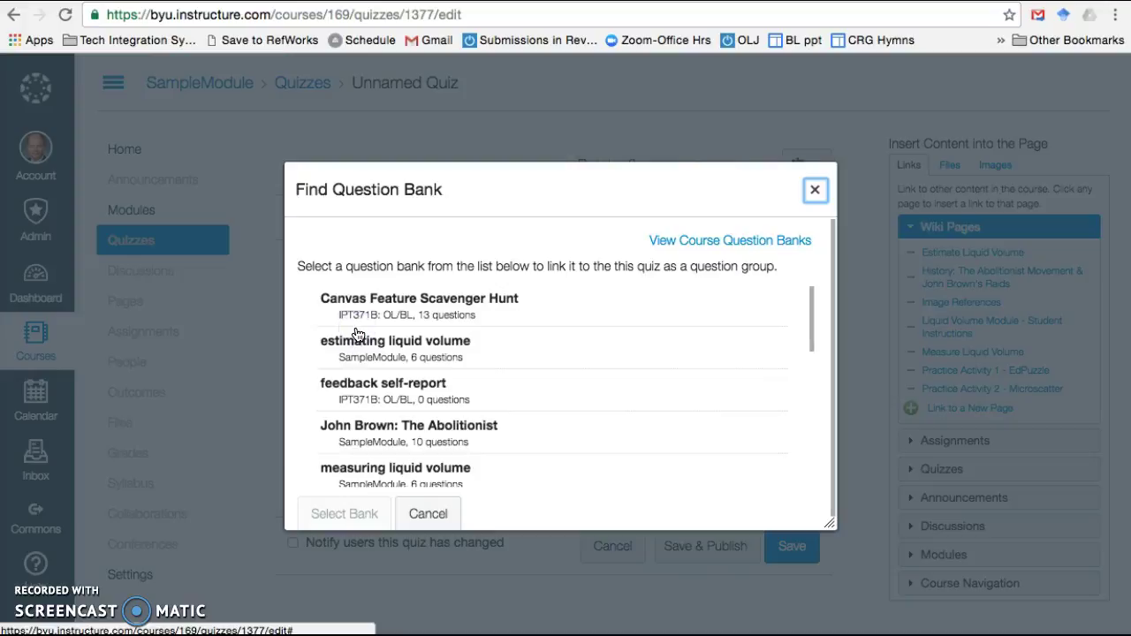
left_click(398, 334)
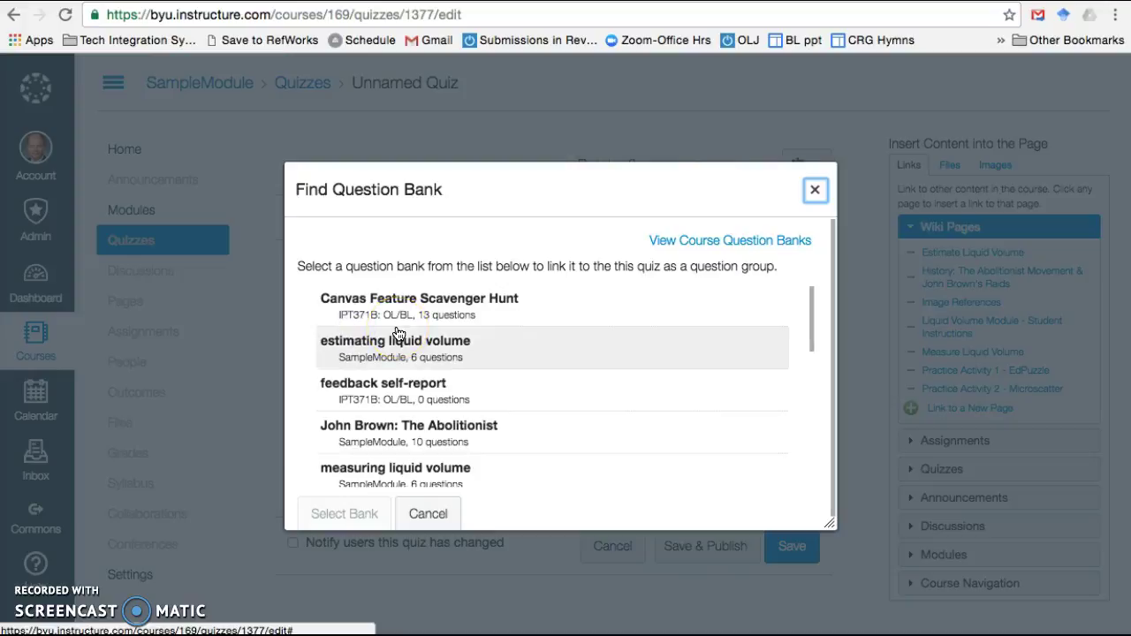
scroll(398, 333, "down", 6)
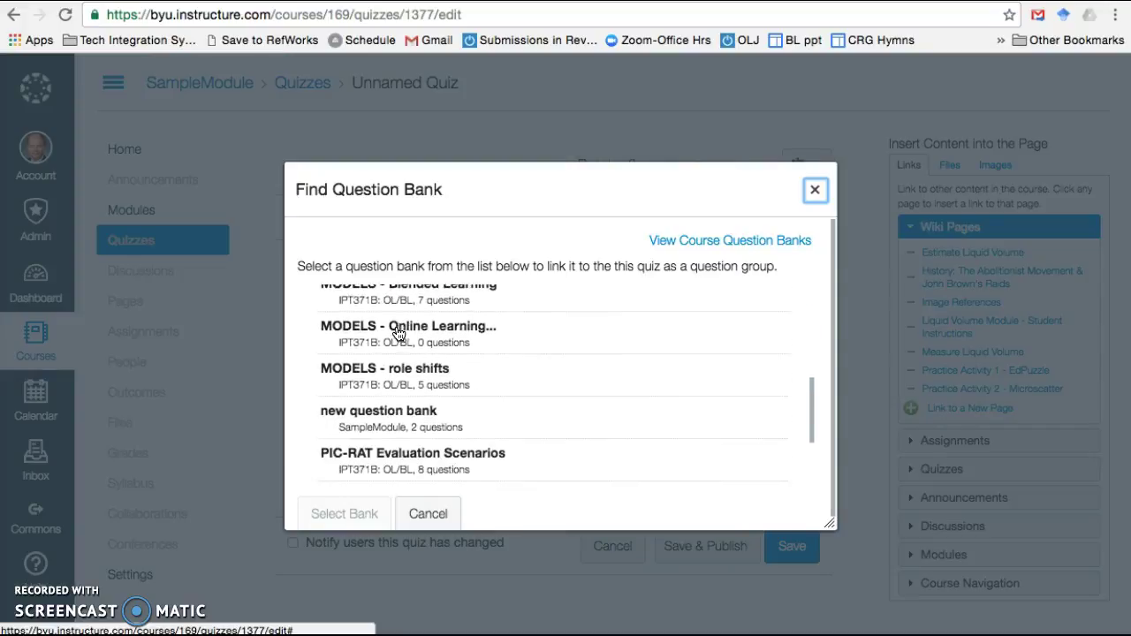
scroll(397, 333, "down", 1)
left_click(402, 379)
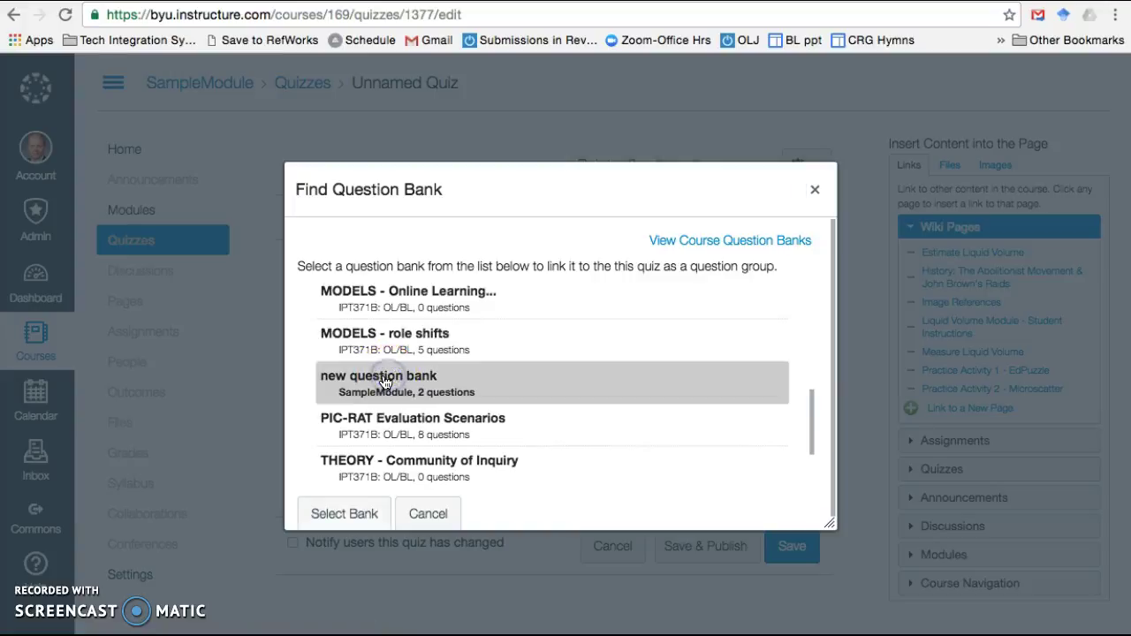
left_click(345, 445)
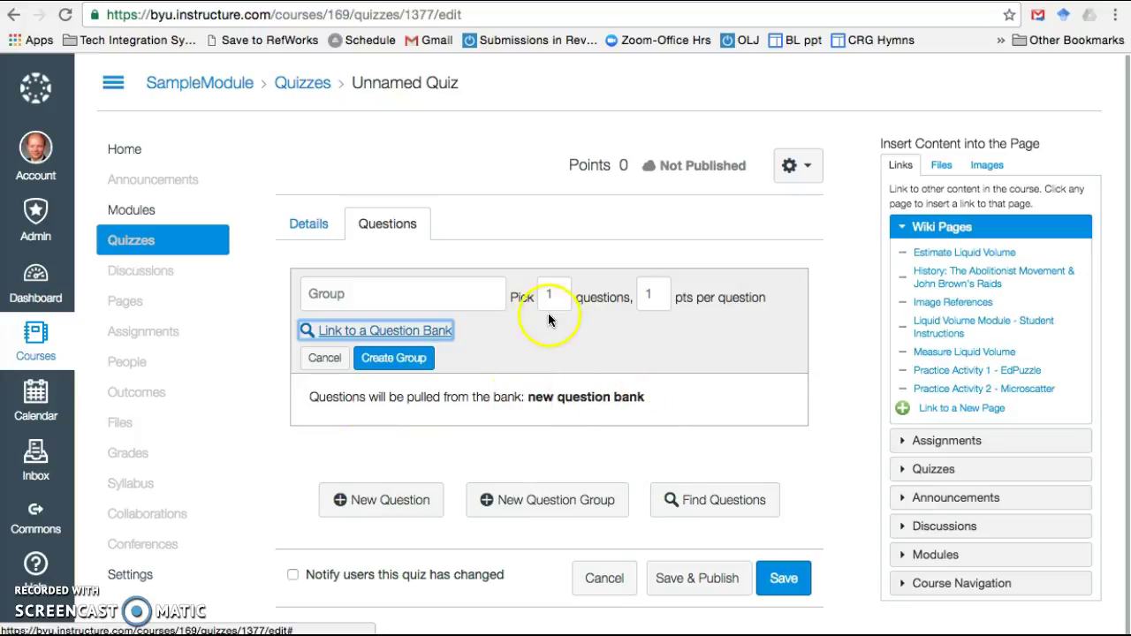
left_click(646, 293)
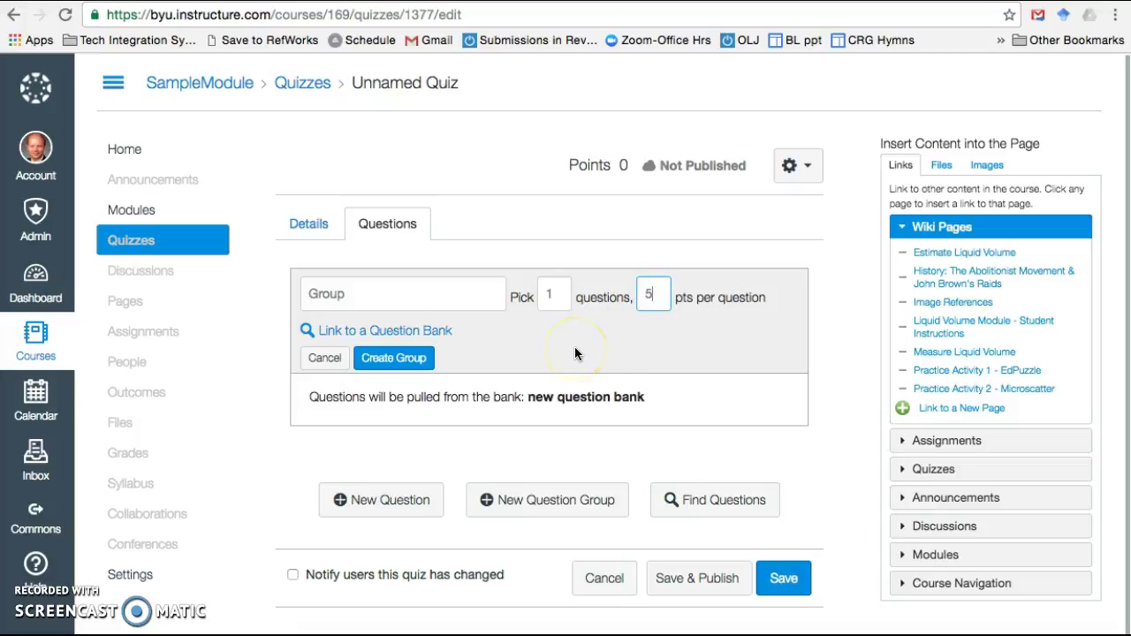
left_click(416, 363)
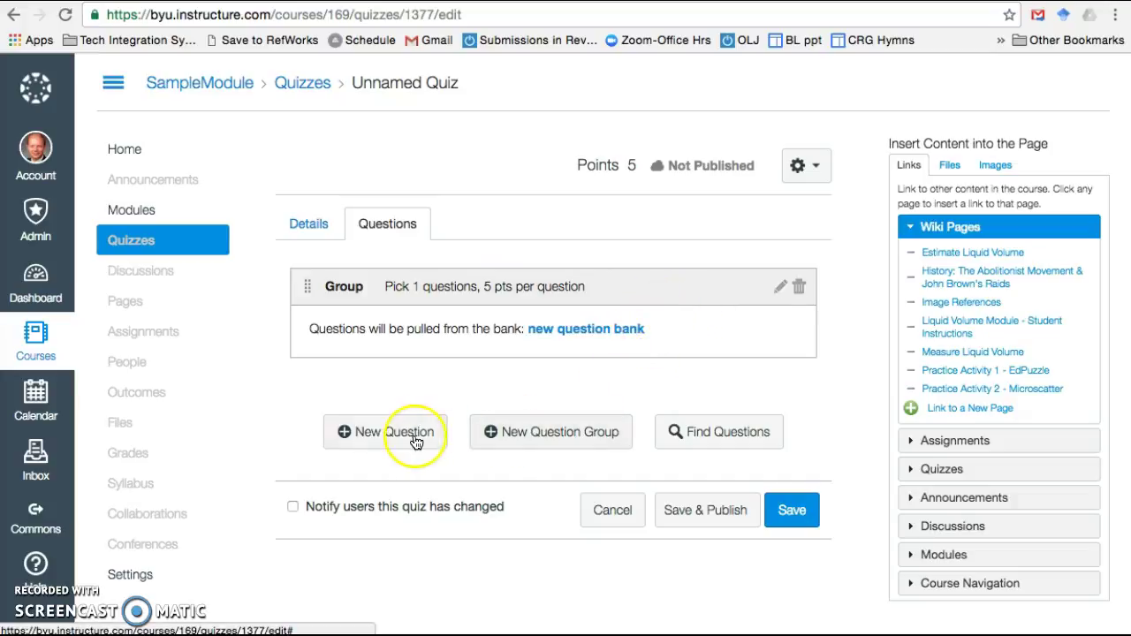
Review the form for a new individual quiz question and save it as a blank multiple-choice question worth 1 point below the group.
left_click(382, 432)
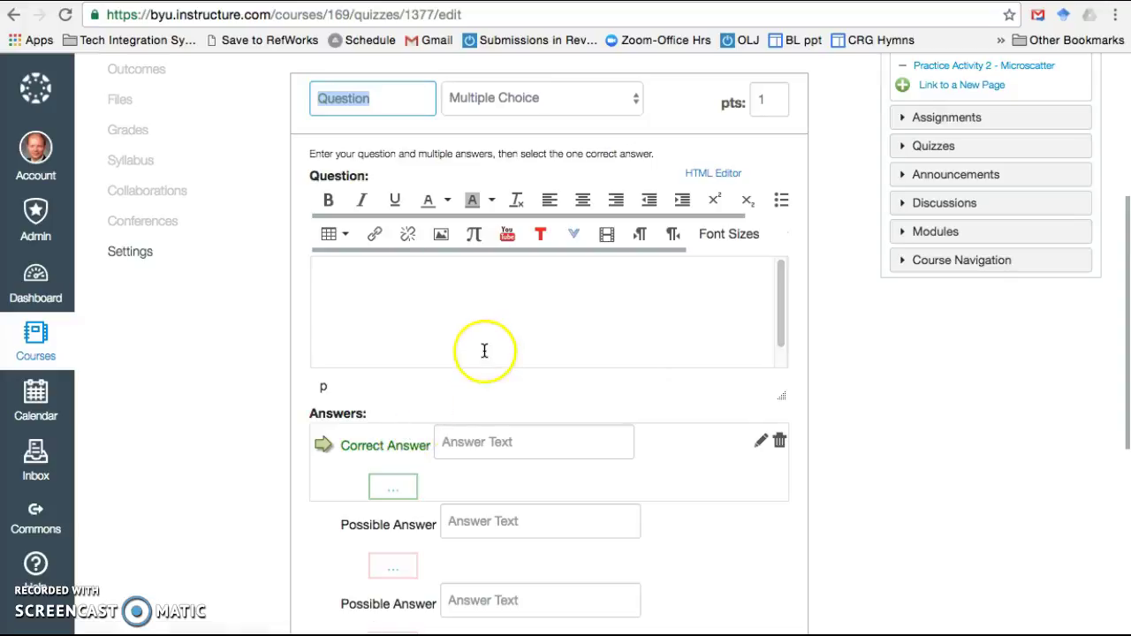
scroll(484, 350, "up", 4)
scroll(484, 350, "down", 3)
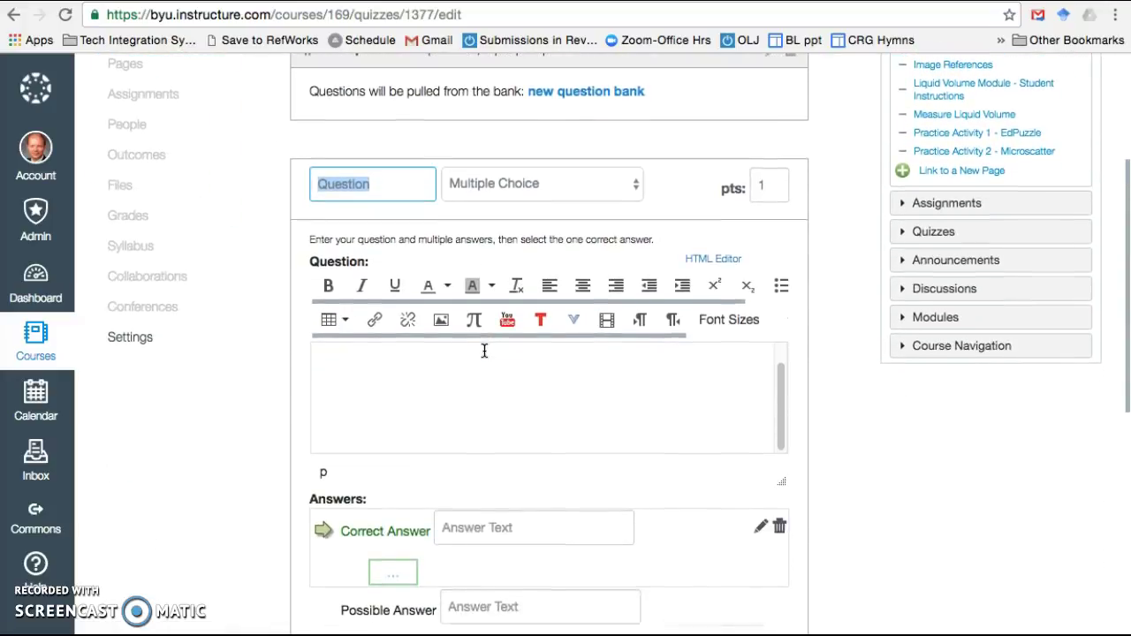
scroll(315, 294, "down", 3)
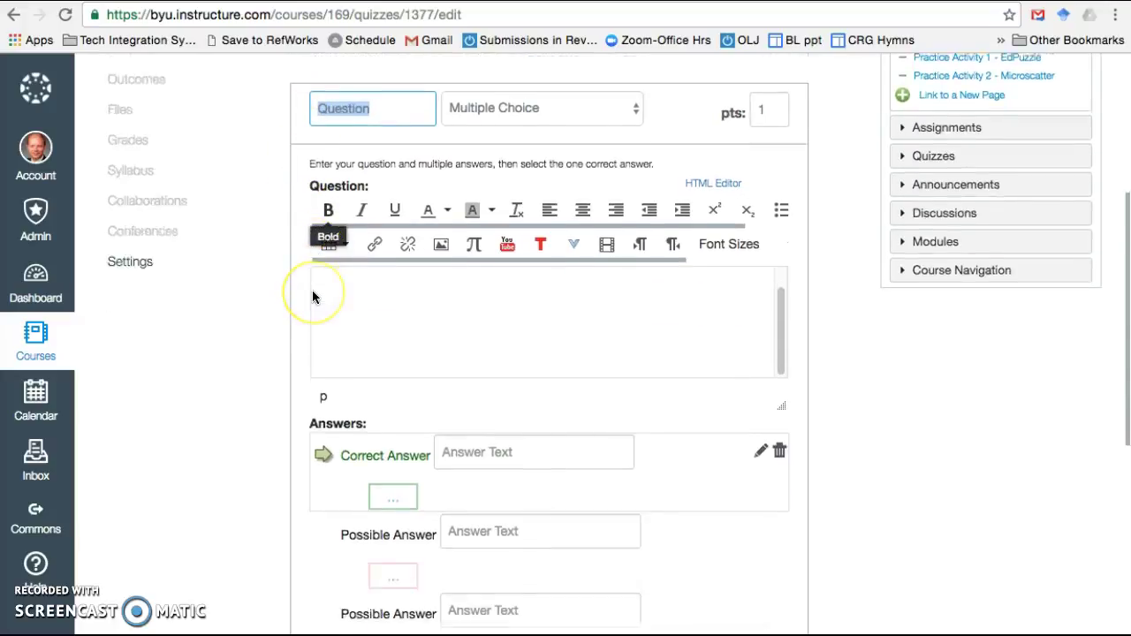
scroll(314, 296, "down", 2)
scroll(313, 297, "up", 5)
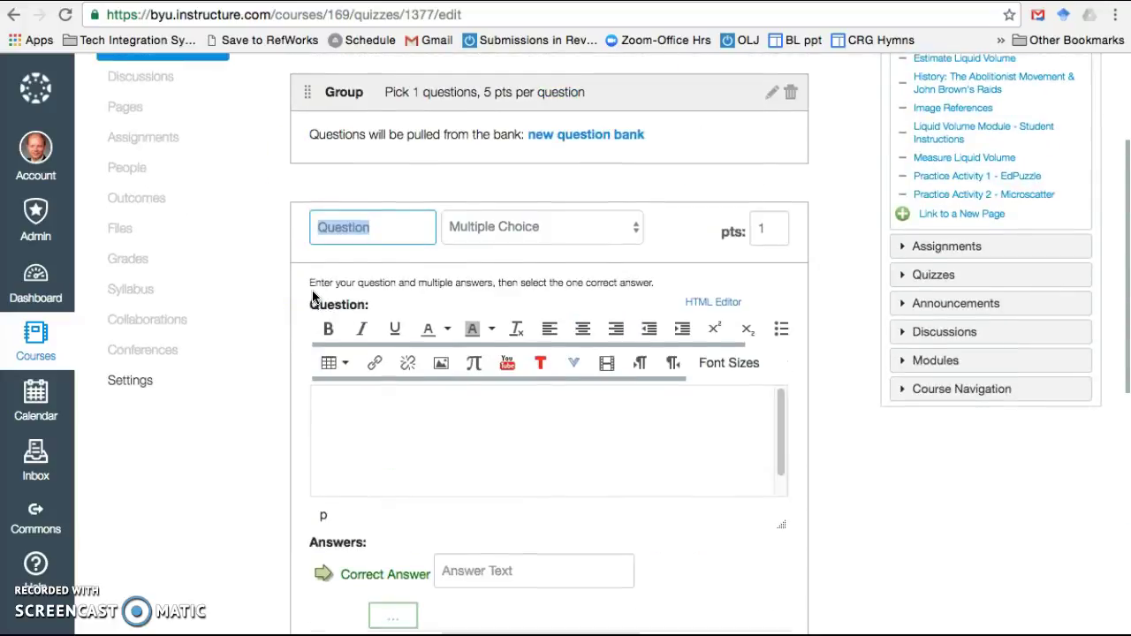
scroll(695, 260, "down", 4)
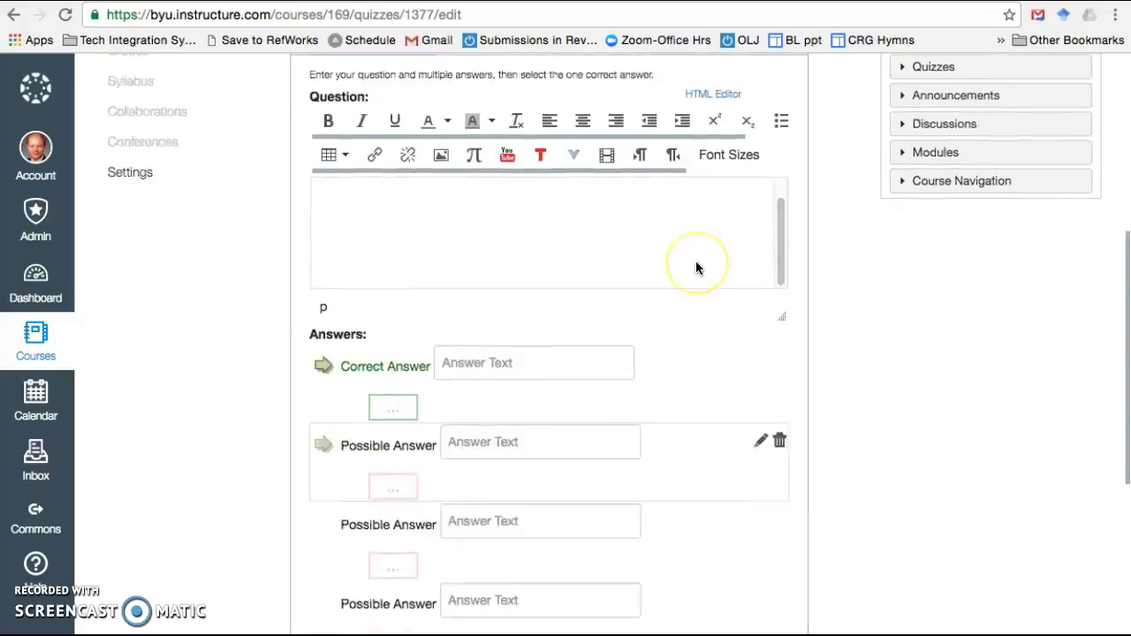
scroll(695, 261, "down", 3)
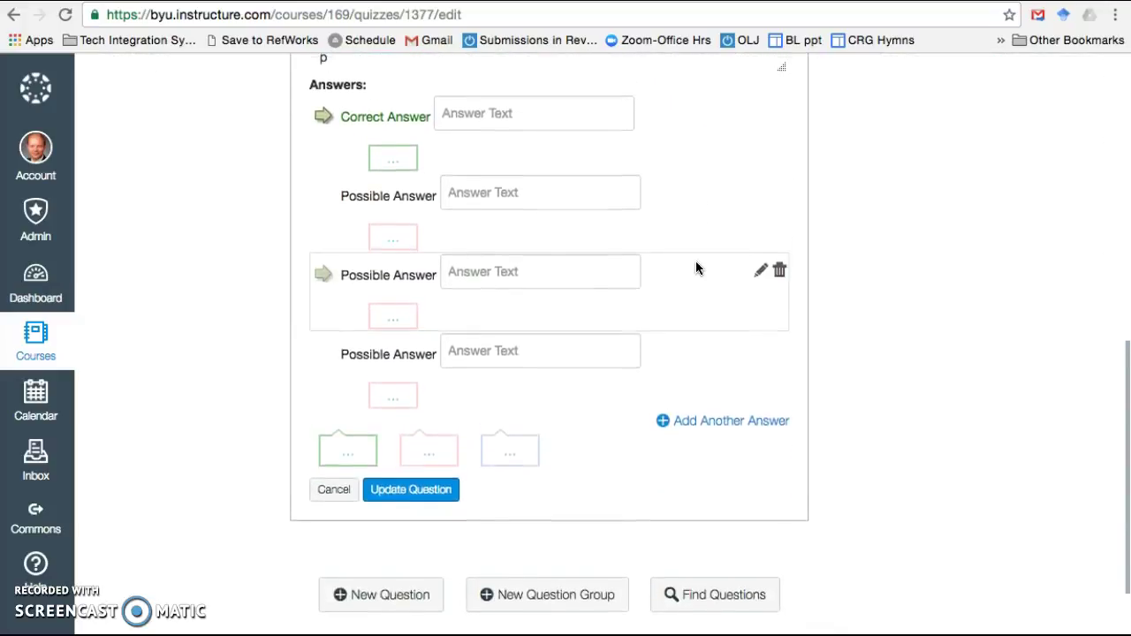
scroll(696, 260, "up", 3)
scroll(695, 261, "up", 4)
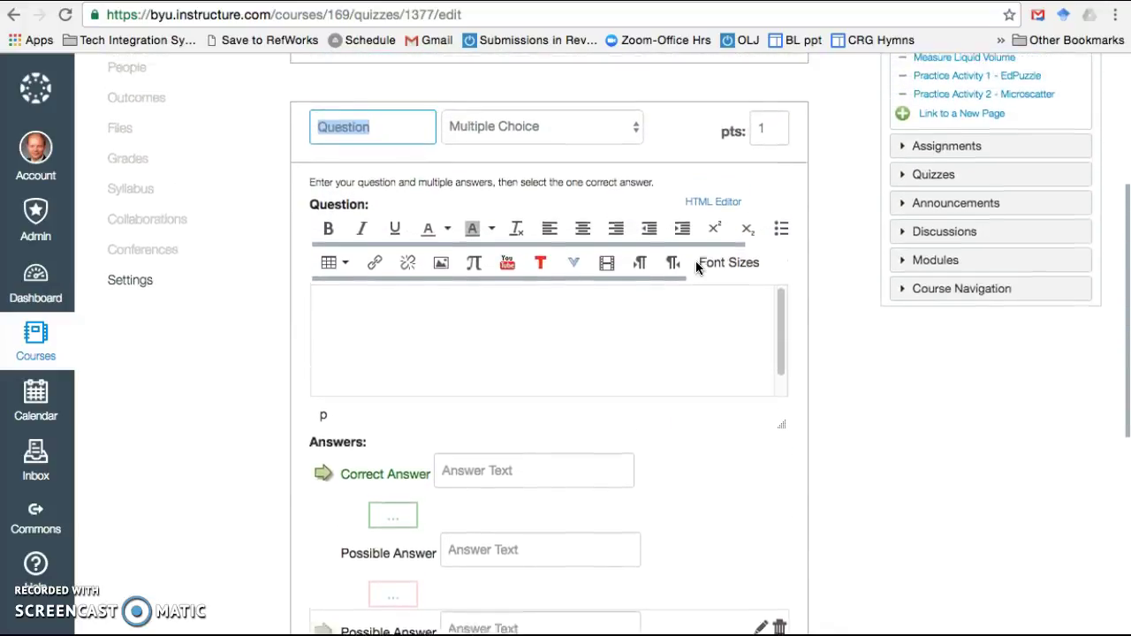
scroll(696, 261, "up", 1)
scroll(695, 260, "down", 6)
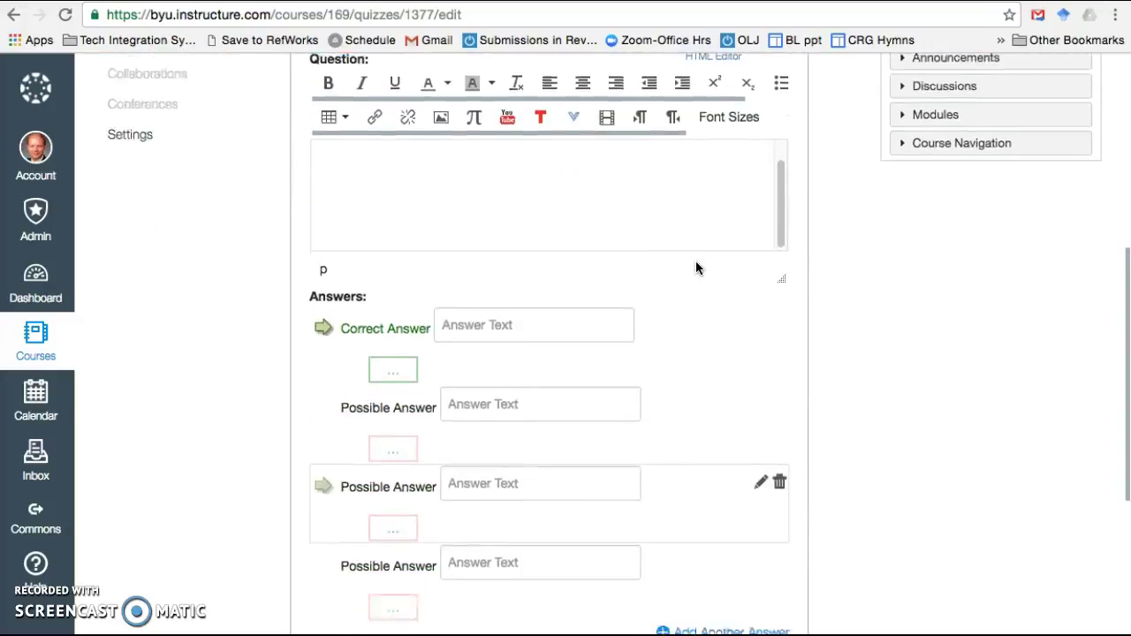
scroll(696, 265, "down", 1)
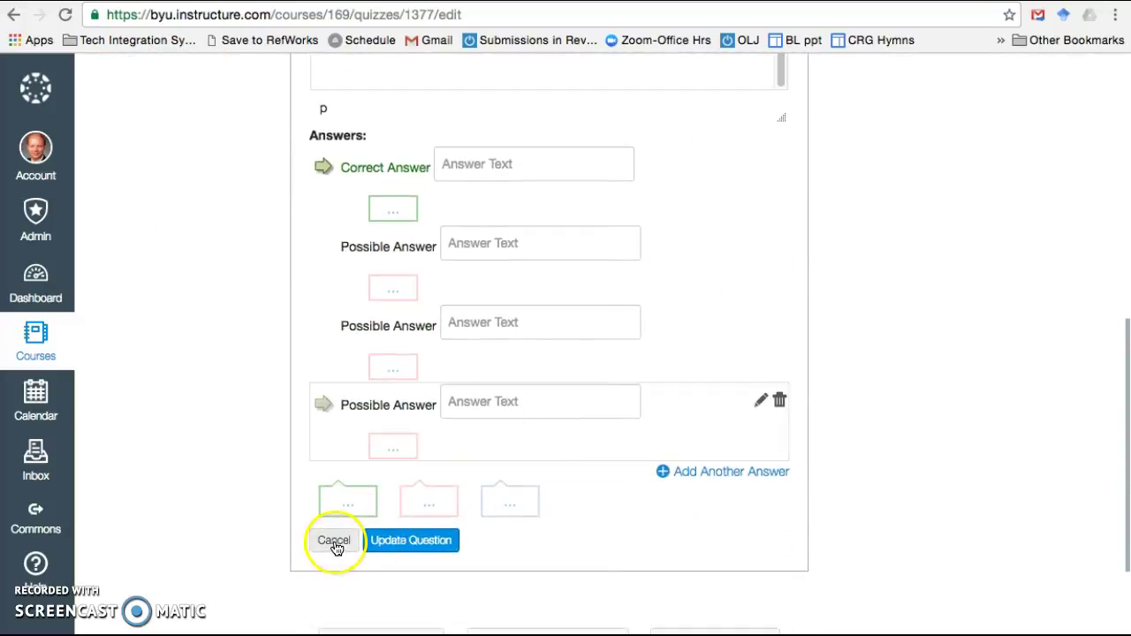
left_click(392, 543)
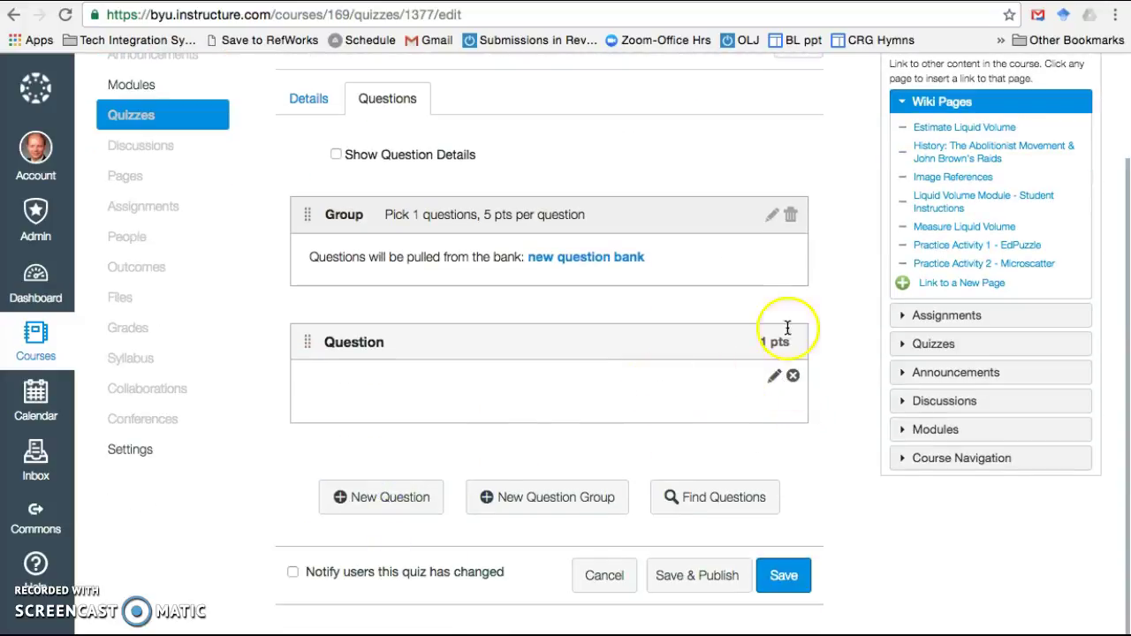
scroll(821, 231, "up", 3)
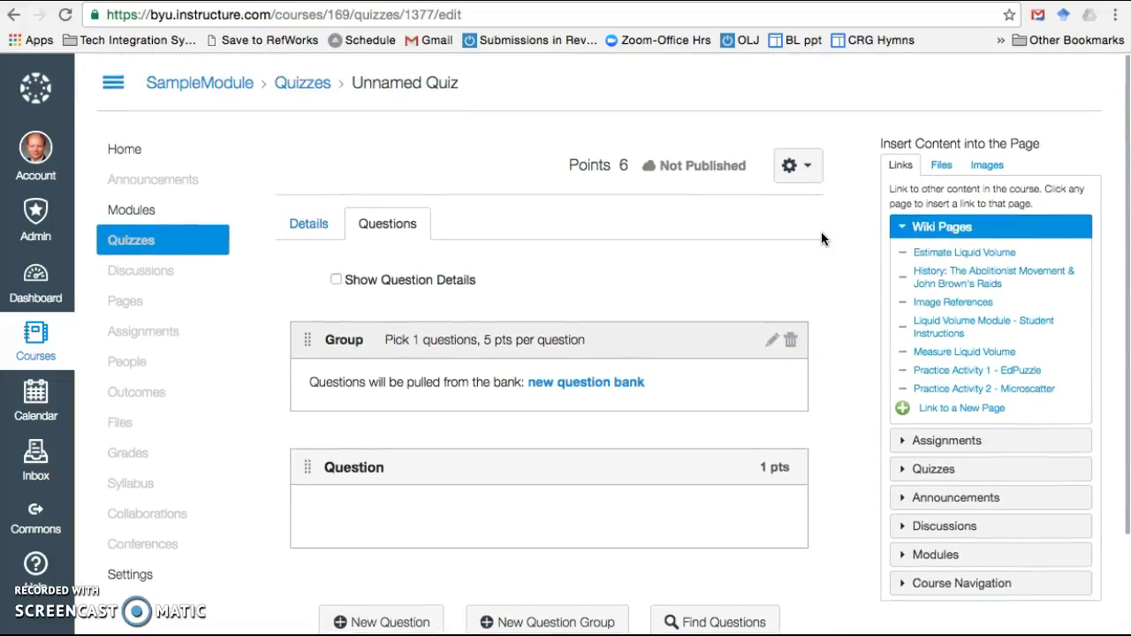